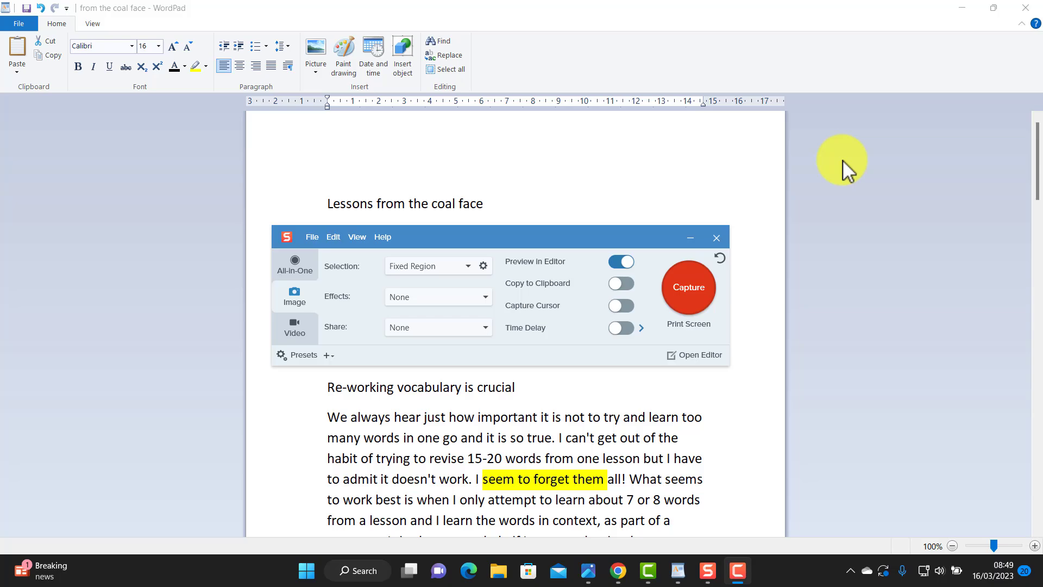
Step: Start a video capture over a 976 × 494 region framing the essay's title and opening paragraphs
{"action": "left_click", "coordinate": [296, 334]}
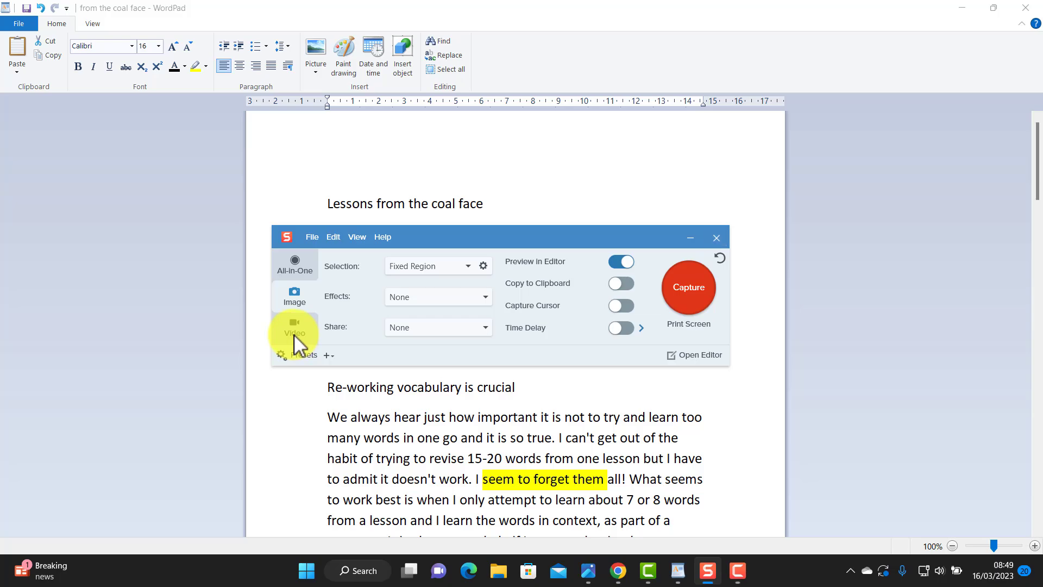
{"action": "left_click", "coordinate": [294, 334]}
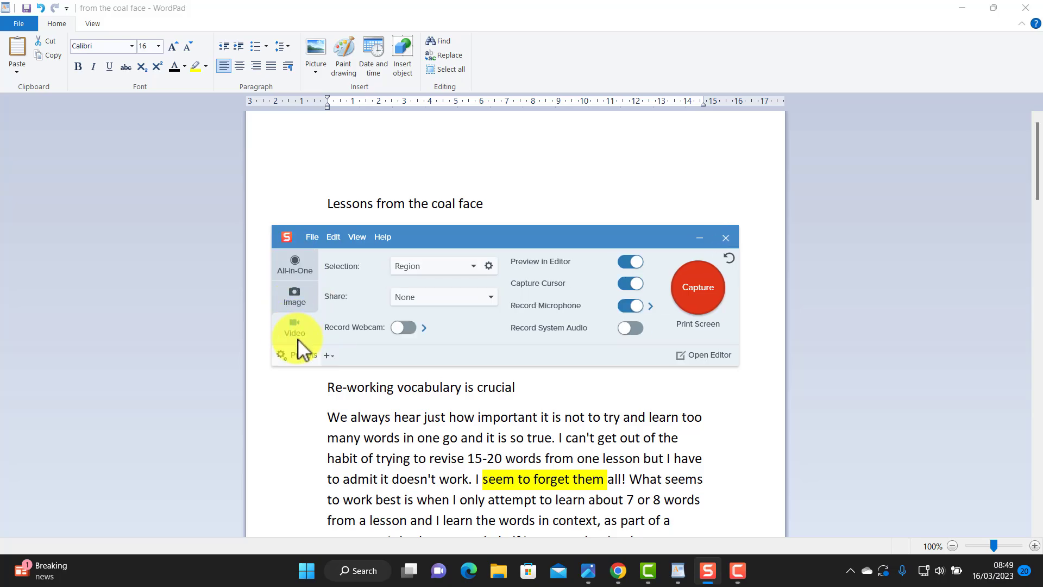
{"action": "left_click", "coordinate": [699, 292]}
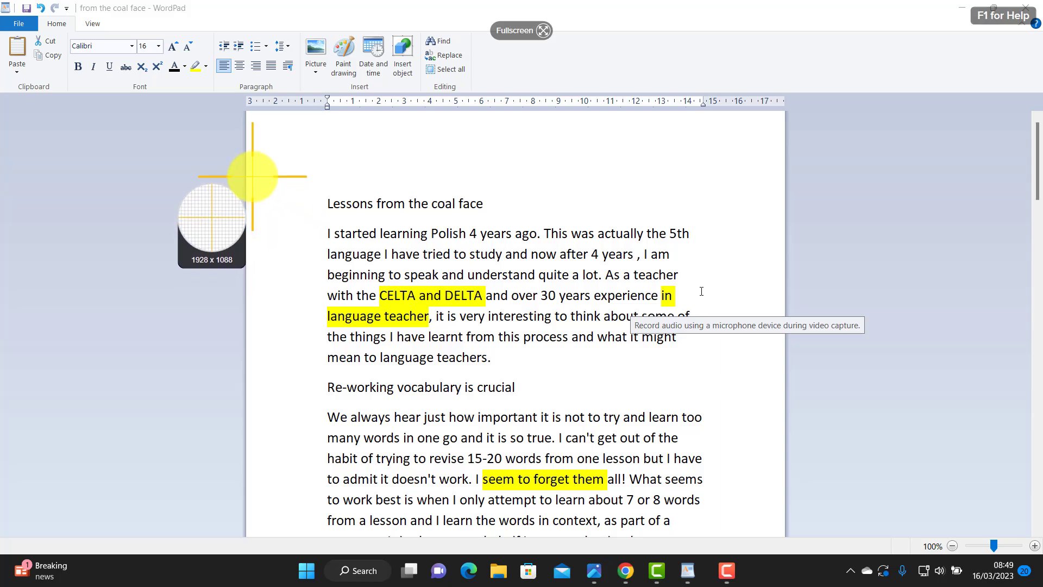
{"action": "left_click_drag", "start_coordinate": [253, 173], "coordinate": [783, 442]}
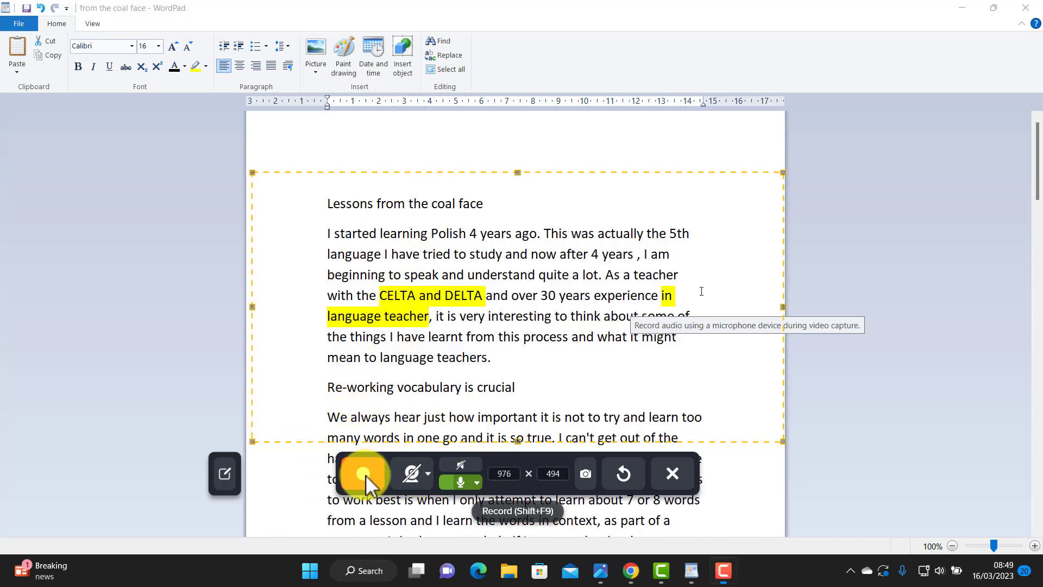
Step: Record the essay with drawing tools enabled, scrolling down through its paragraphs
{"action": "left_click", "coordinate": [366, 475]}
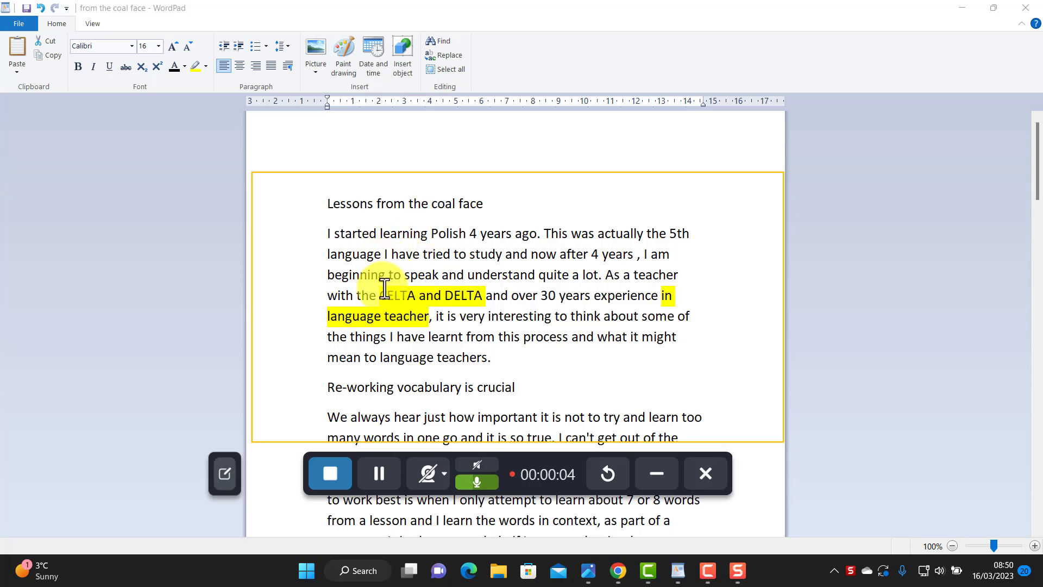
{"action": "key", "text": "ctrl+shift+d"}
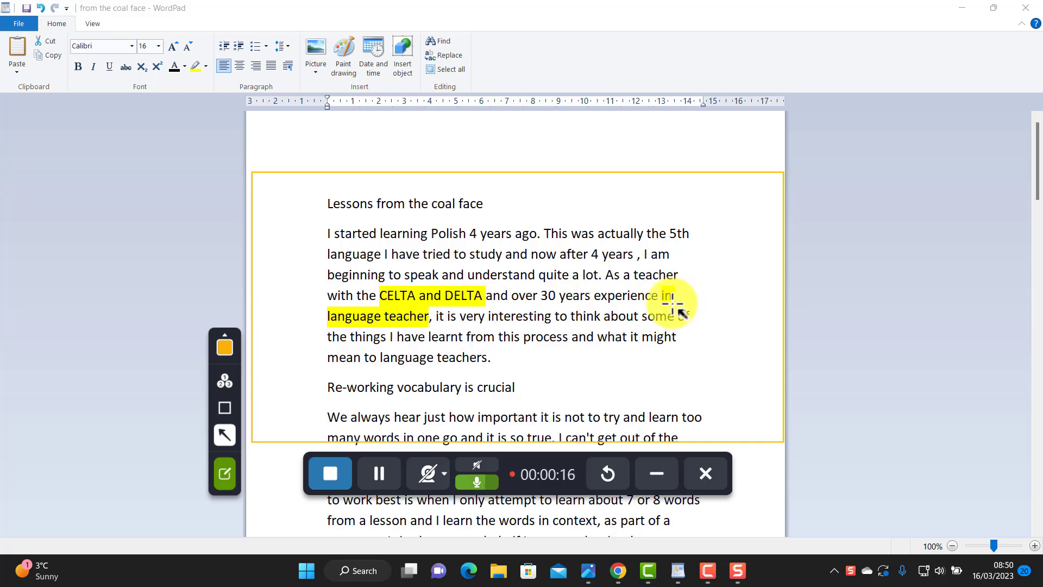
{"action": "left_click_drag", "start_coordinate": [1038, 183], "coordinate": [1009, 226]}
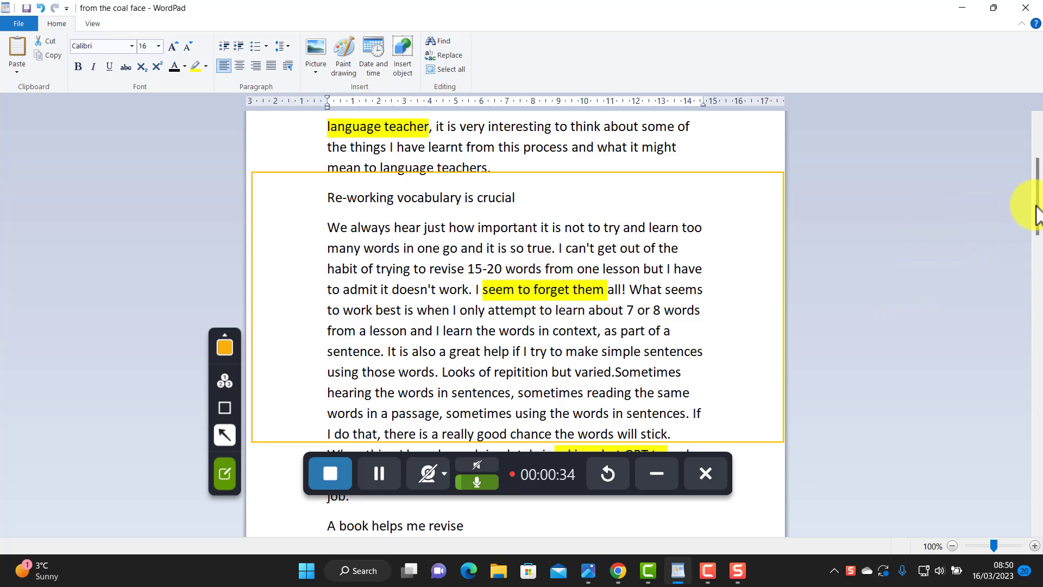
{"action": "left_click_drag", "start_coordinate": [1039, 209], "coordinate": [1038, 253]}
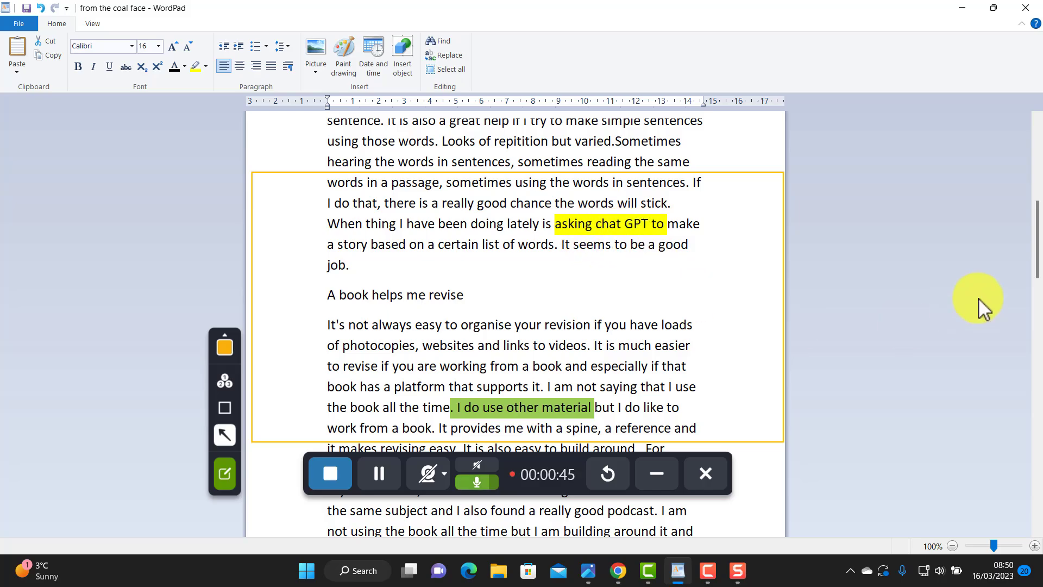
{"action": "left_click_drag", "start_coordinate": [1040, 239], "coordinate": [1041, 266]}
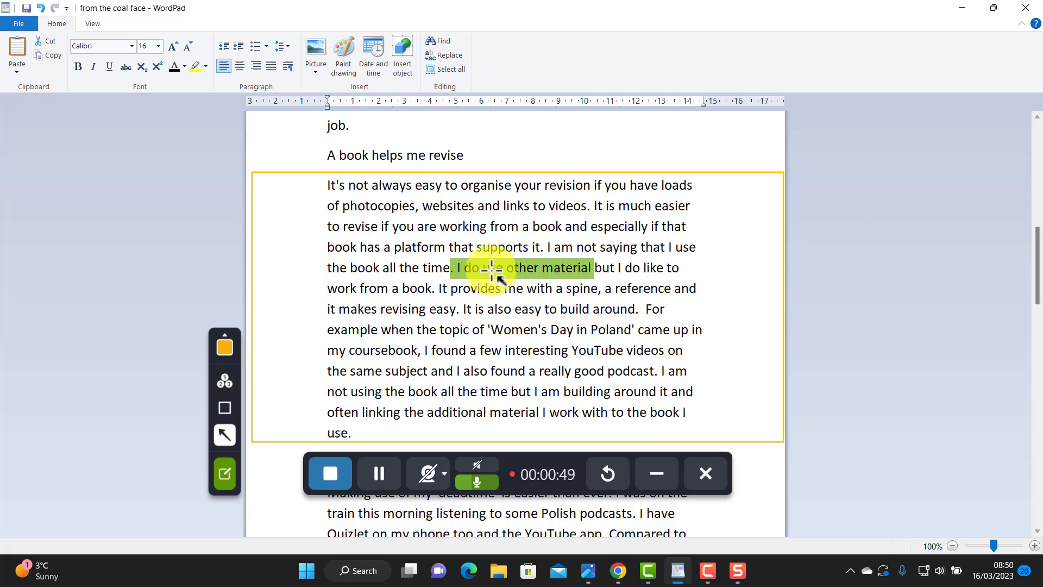
Step: Stop the 56-second recording, then play and pause its first few seconds in Snagit Editor
{"action": "left_click", "coordinate": [331, 471]}
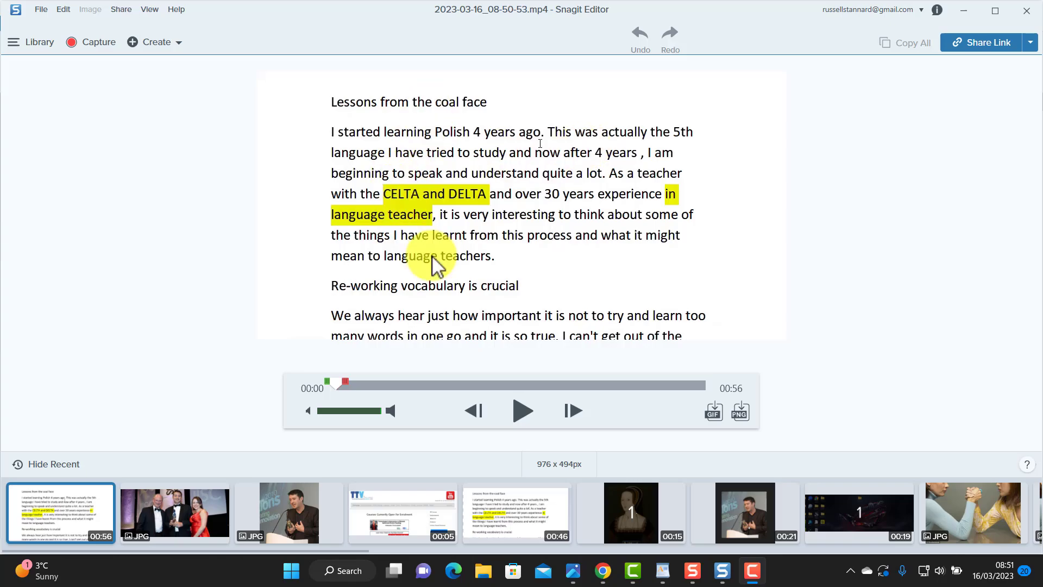
{"action": "left_click", "coordinate": [518, 415]}
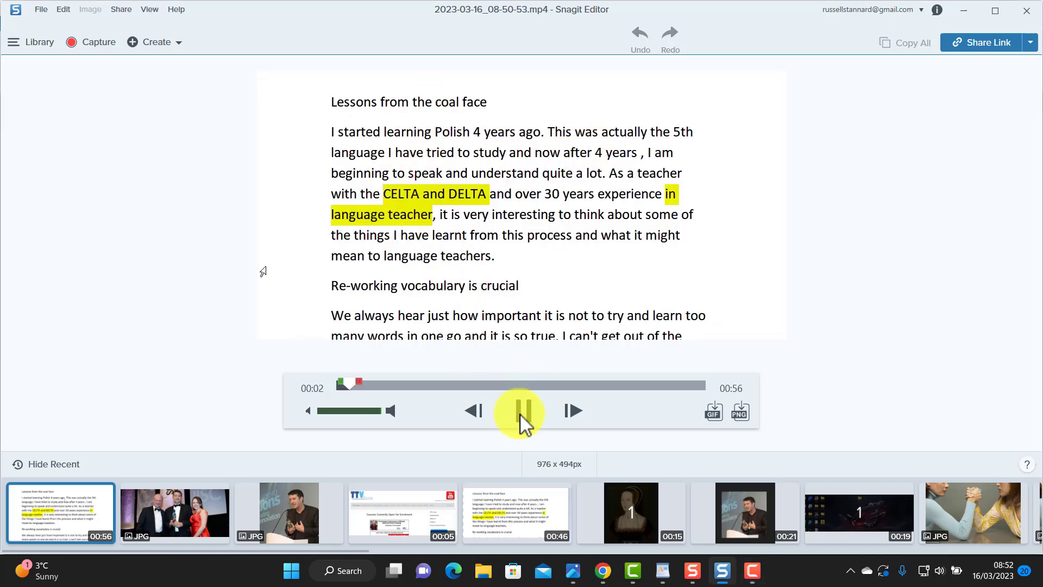
{"action": "left_click", "coordinate": [552, 247]}
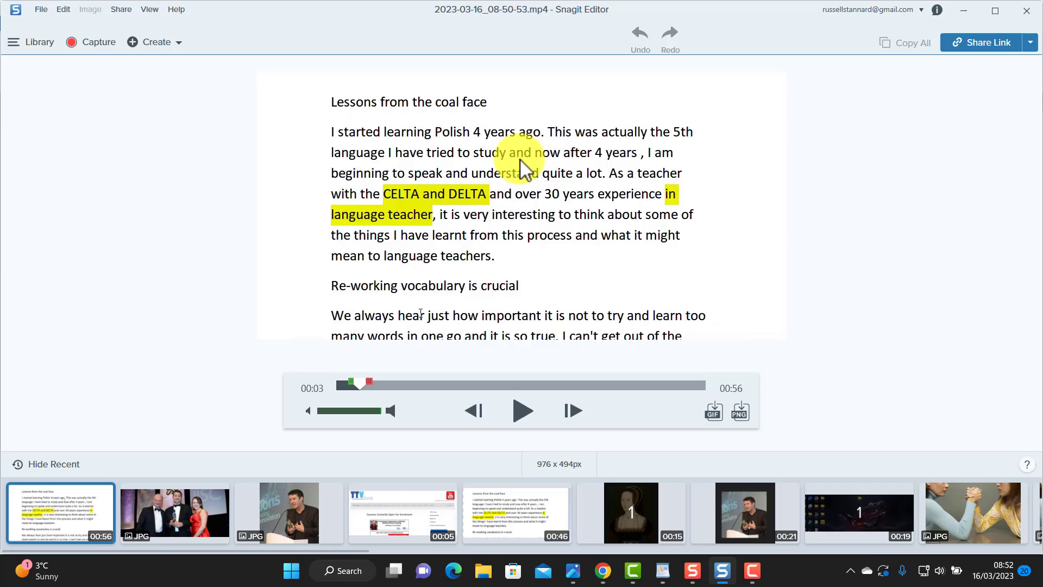
{"action": "left_click", "coordinate": [39, 10]}
{"action": "left_click", "coordinate": [71, 124]}
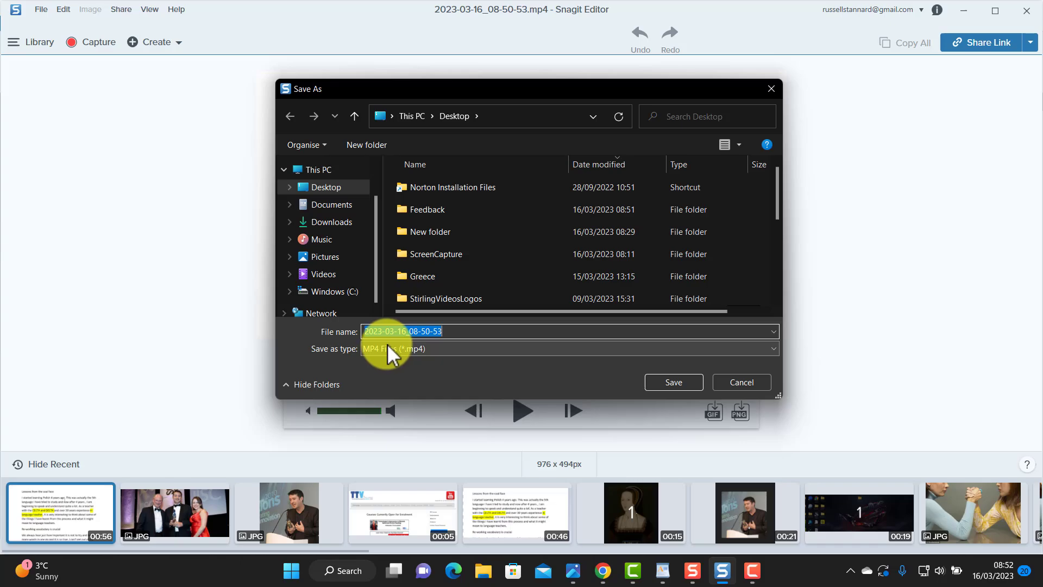
{"action": "left_click", "coordinate": [771, 88]}
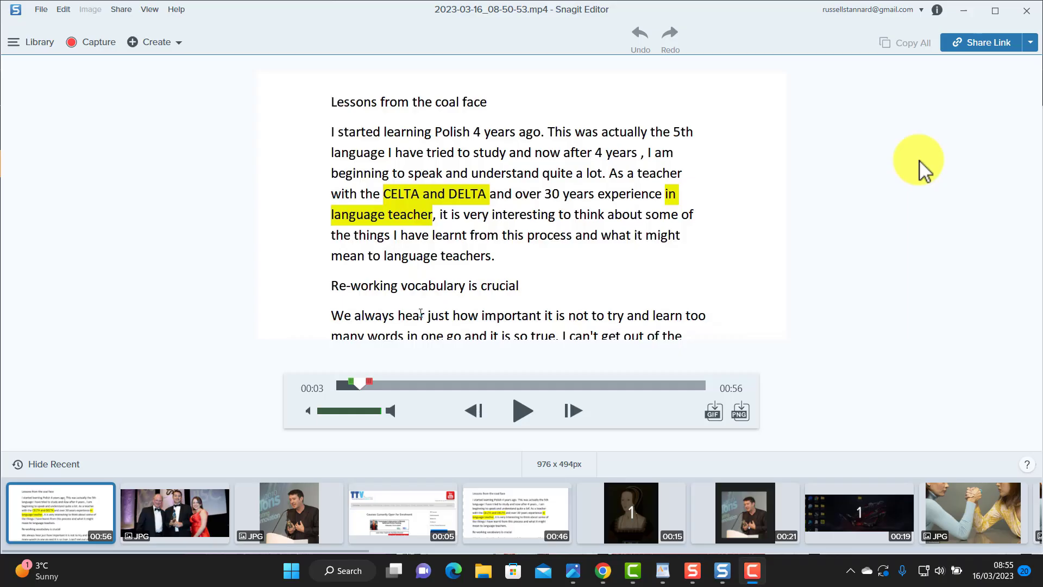
Step: Upload the essay video with Share Link to get a shareable link
{"action": "left_click", "coordinate": [974, 42]}
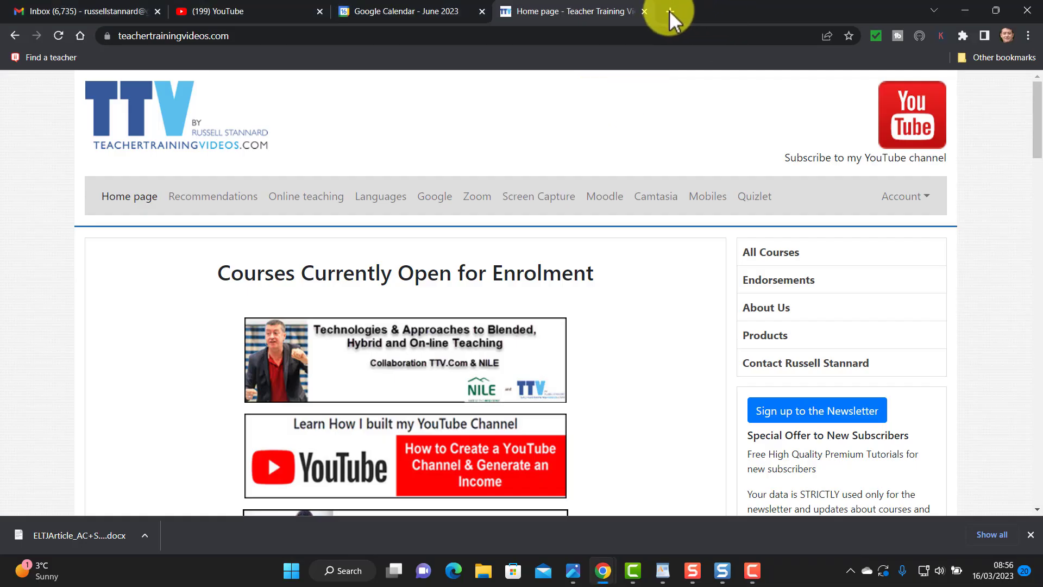
Step: Paste the video's share link into a new Chrome tab and load its Screencast page
{"action": "left_click", "coordinate": [670, 11]}
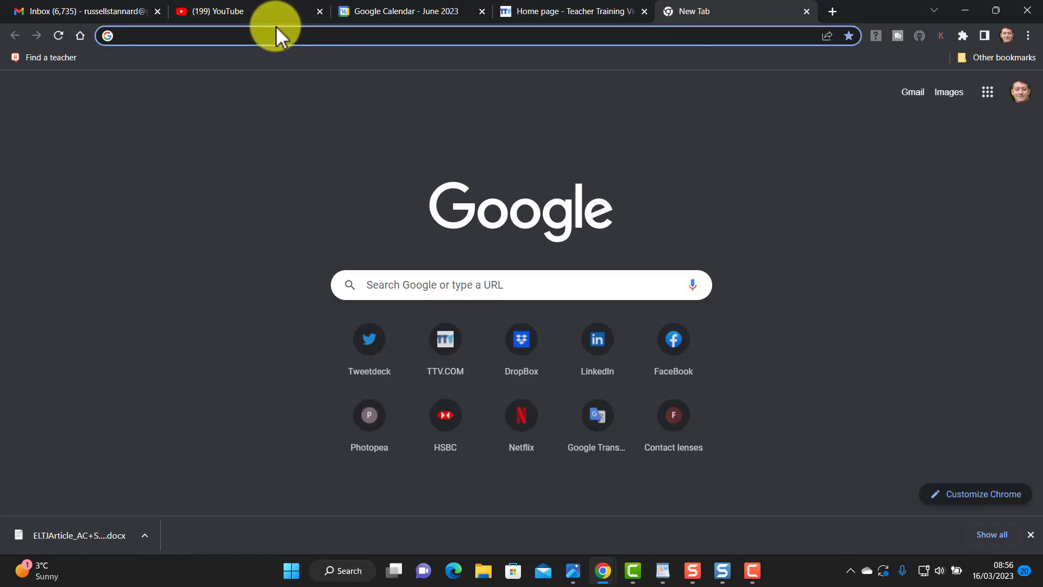
{"action": "type", "text": "https://app.screencast.com/zjaMdtD58DQ1z"}
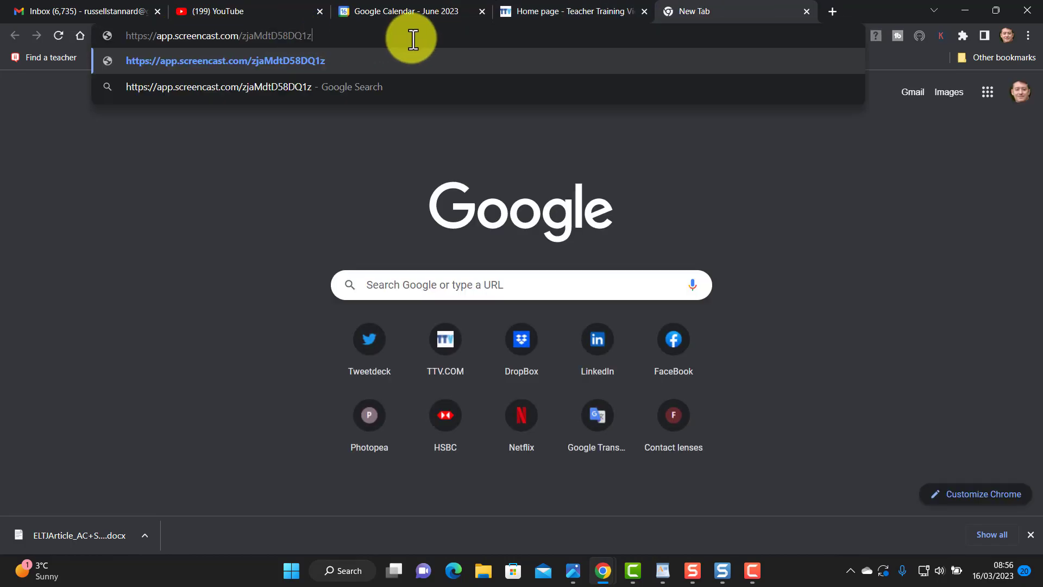
{"action": "key", "text": "Return"}
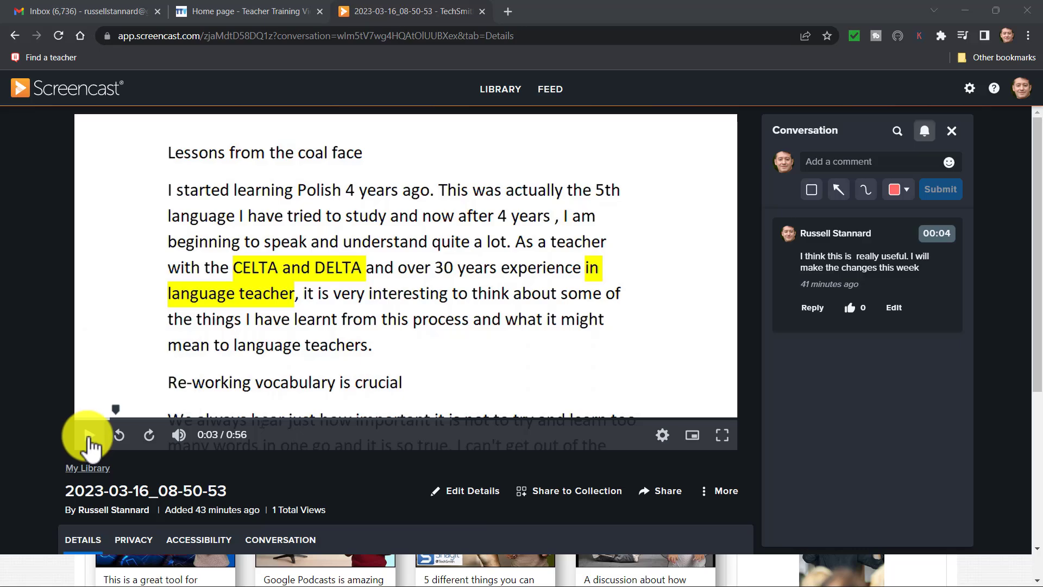
Step: Play and pause the shared video, then start a new comment in the Conversation panel
{"action": "left_click", "coordinate": [244, 223]}
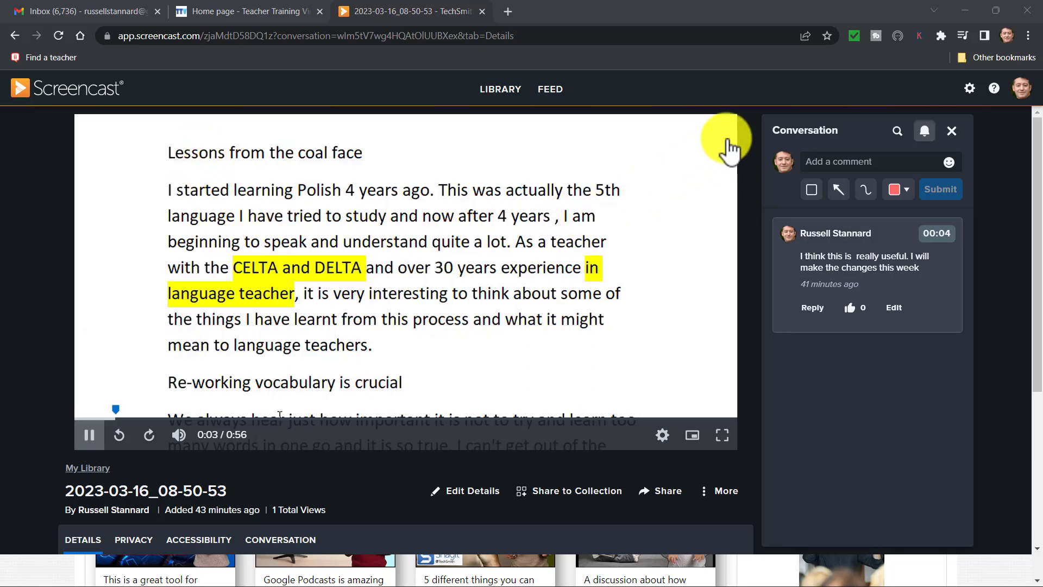
{"action": "left_click", "coordinate": [834, 163]}
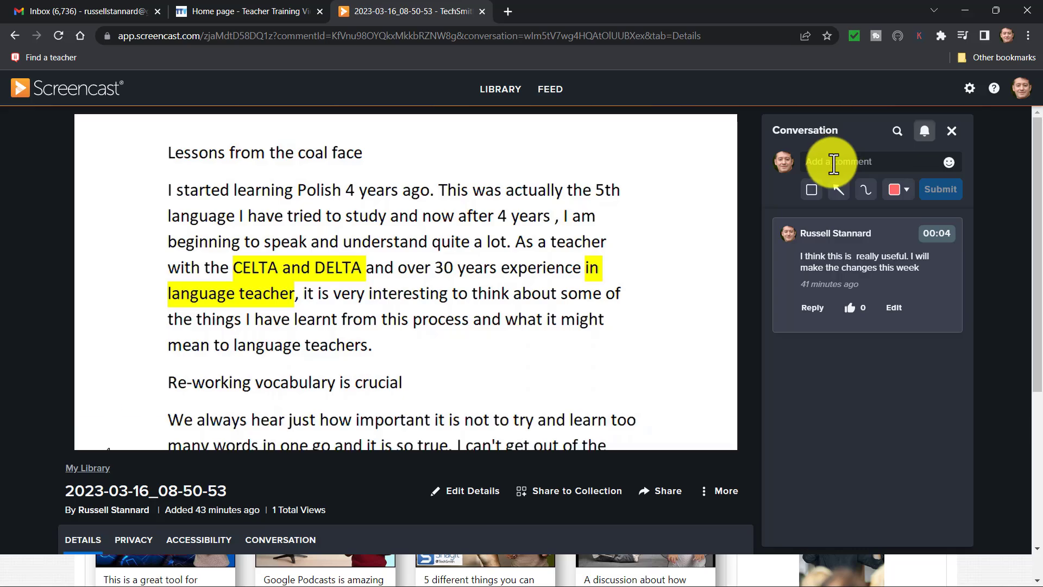
{"action": "left_click", "coordinate": [835, 163]}
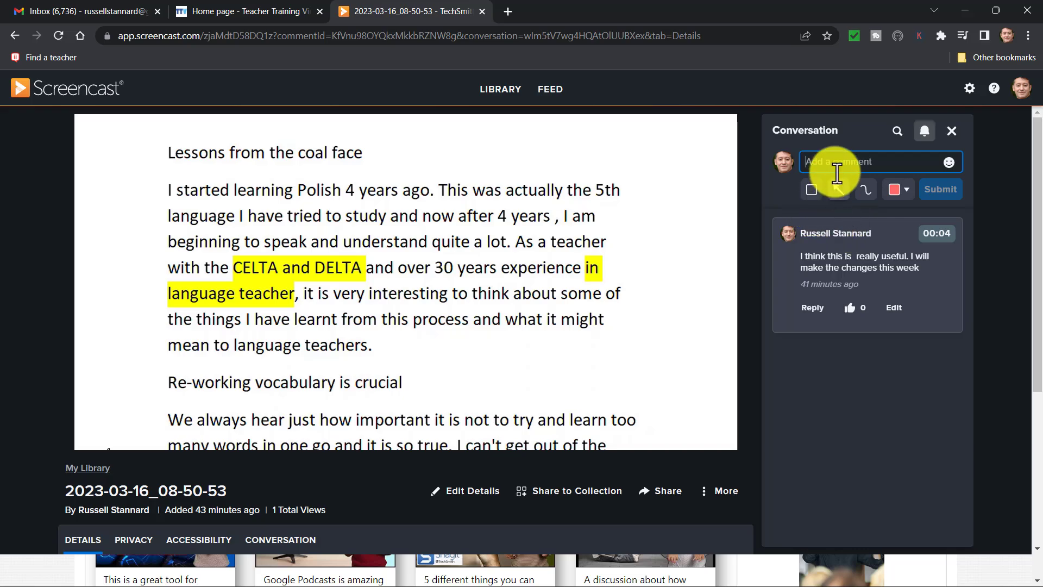
Step: Type placeholder sample text into the Add a comment box
{"action": "type", "text": "wfjfojfoh fdo"}
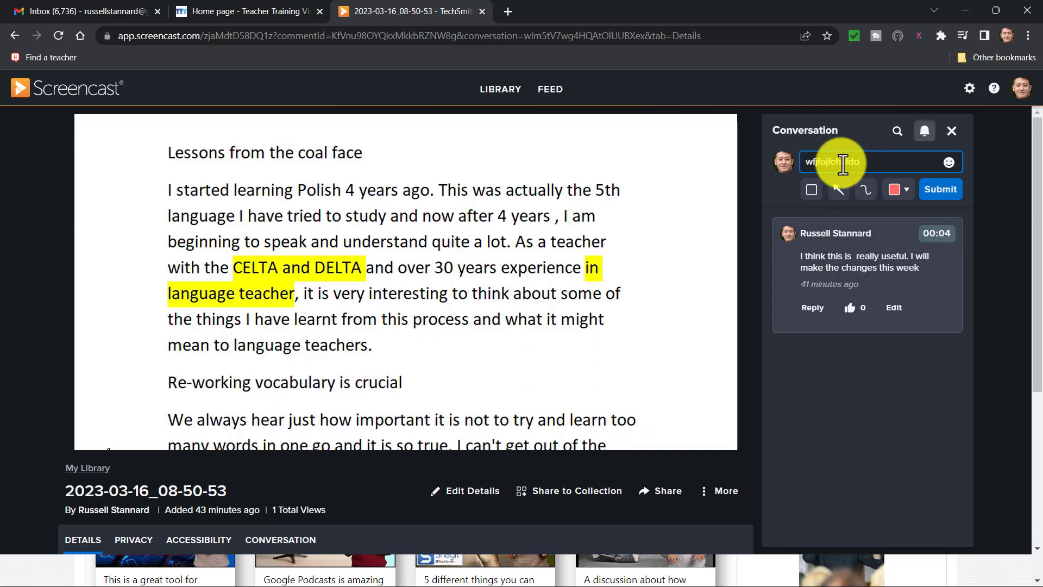
{"action": "type", "text": "hFFIOISHFOIH"}
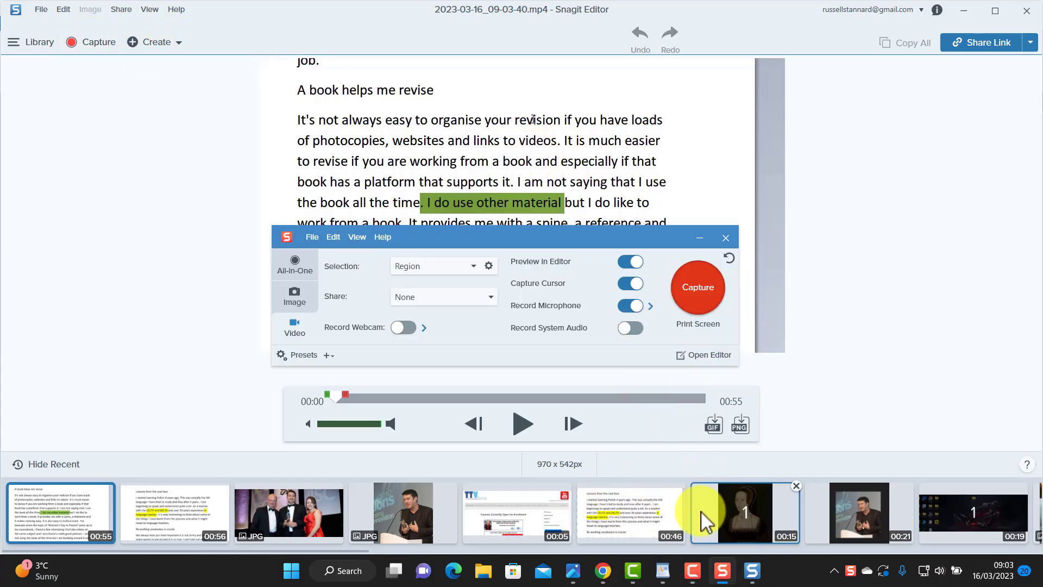
Step: Start a new capture framing the essay's 'A book helps me revise' paragraph
{"action": "left_click", "coordinate": [663, 570]}
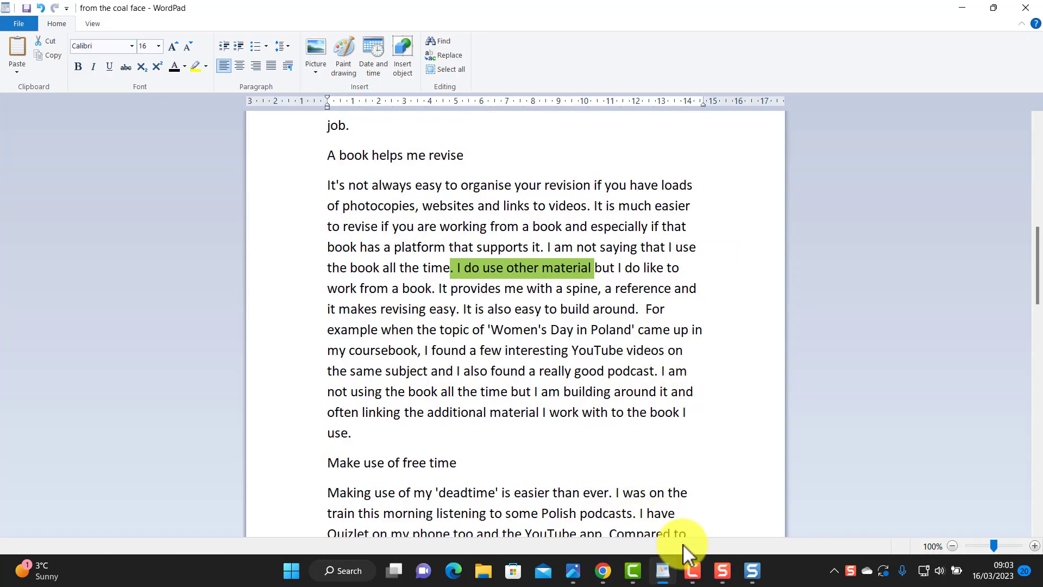
{"action": "left_click", "coordinate": [725, 572]}
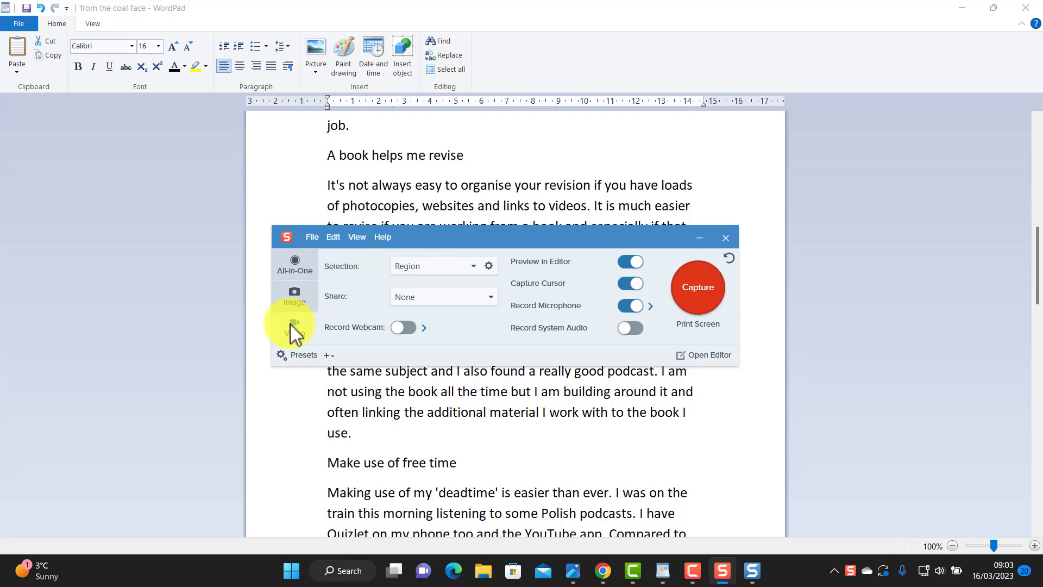
{"action": "left_click", "coordinate": [695, 288]}
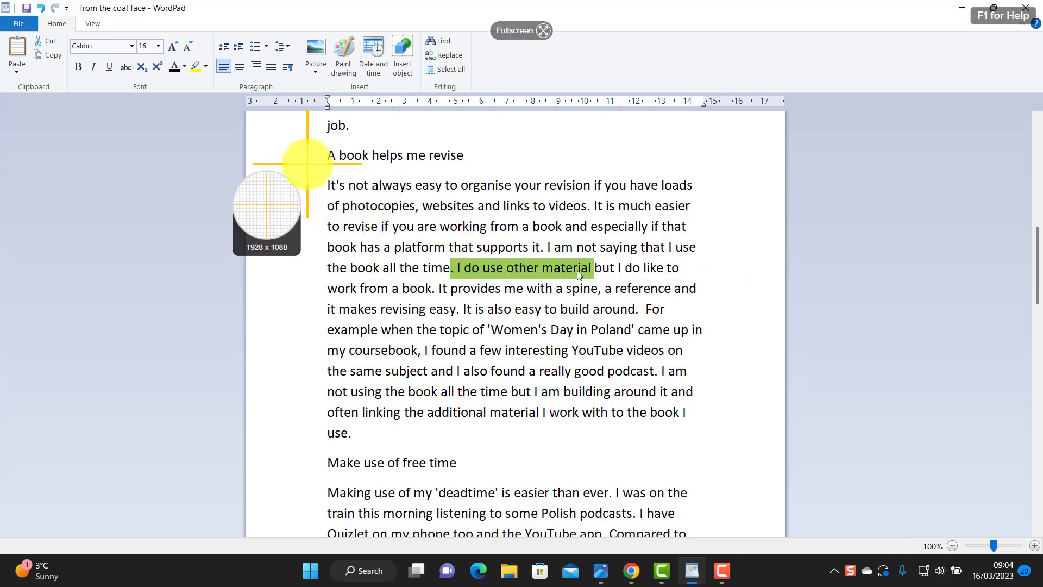
{"action": "left_click_drag", "start_coordinate": [308, 163], "coordinate": [757, 435]}
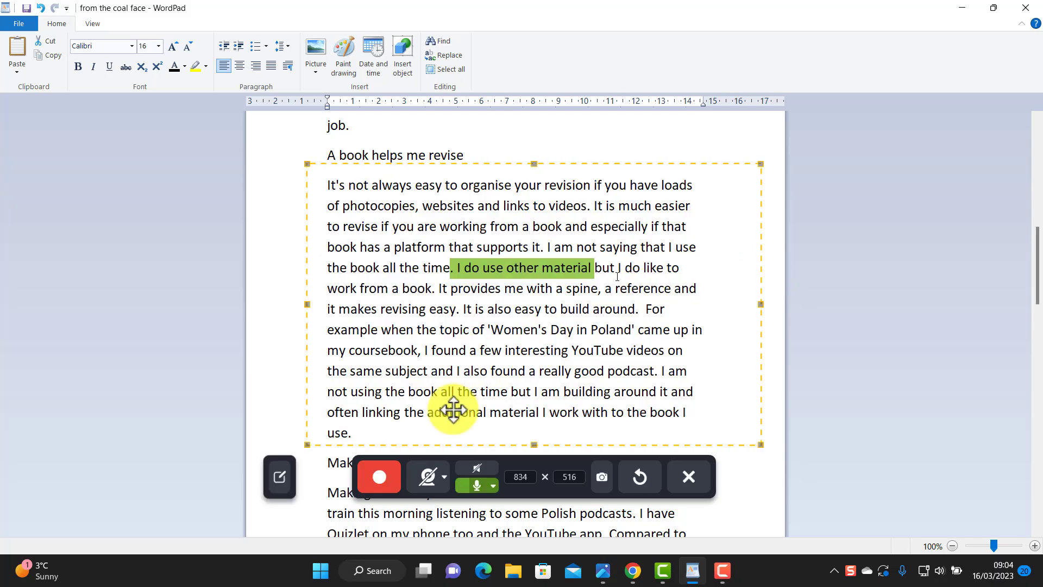
Step: Draw a purple arrow pointing toward Poland with the on-screen drawing tools
{"action": "left_click", "coordinate": [282, 478]}
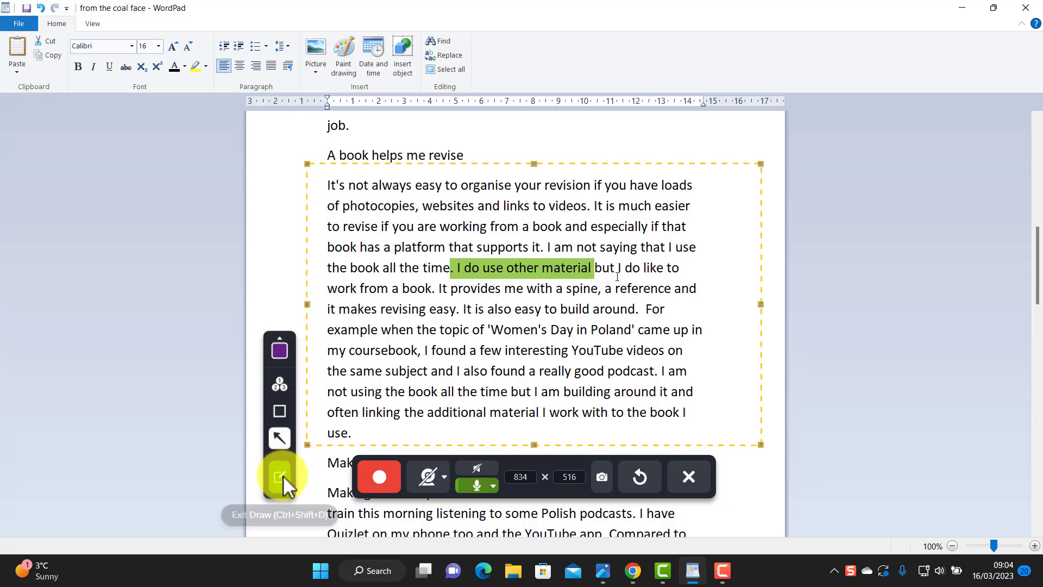
{"action": "left_click", "coordinate": [287, 440]}
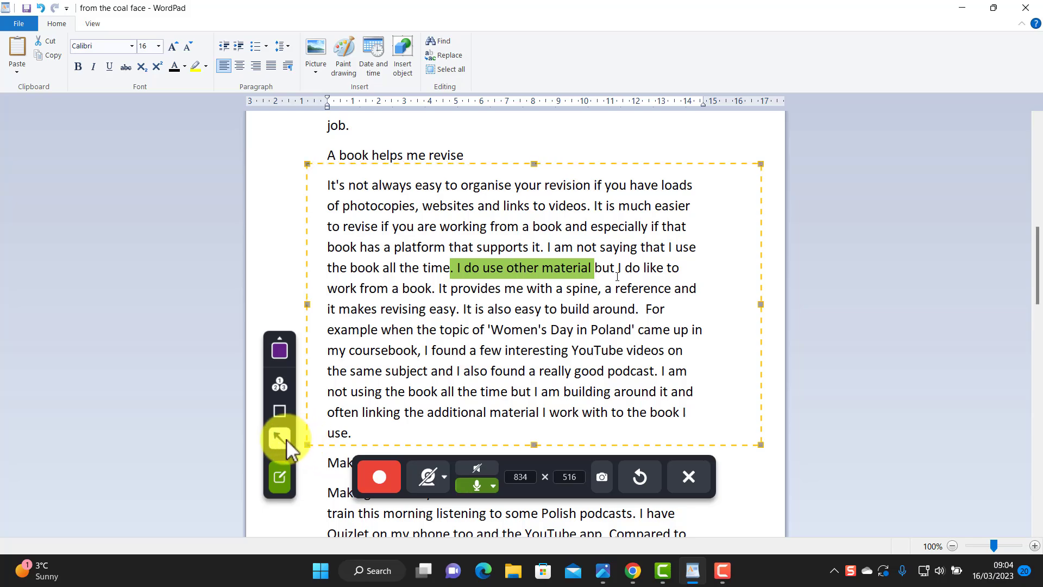
{"action": "mouse_move", "coordinate": [708, 278]}
{"action": "left_mouse_down"}
{"action": "mouse_move", "coordinate": [690, 302]}
{"action": "mouse_move", "coordinate": [604, 333]}
{"action": "left_mouse_up"}
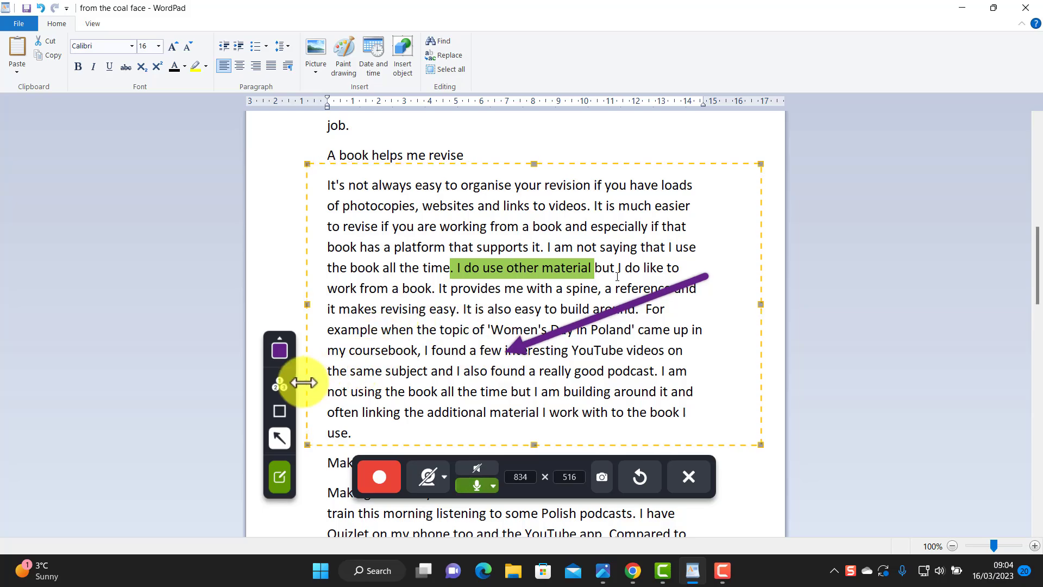
Step: Place step markers 1, 2 and 3 on the first line, 'came up' and 'linking'
{"action": "left_click", "coordinate": [282, 384]}
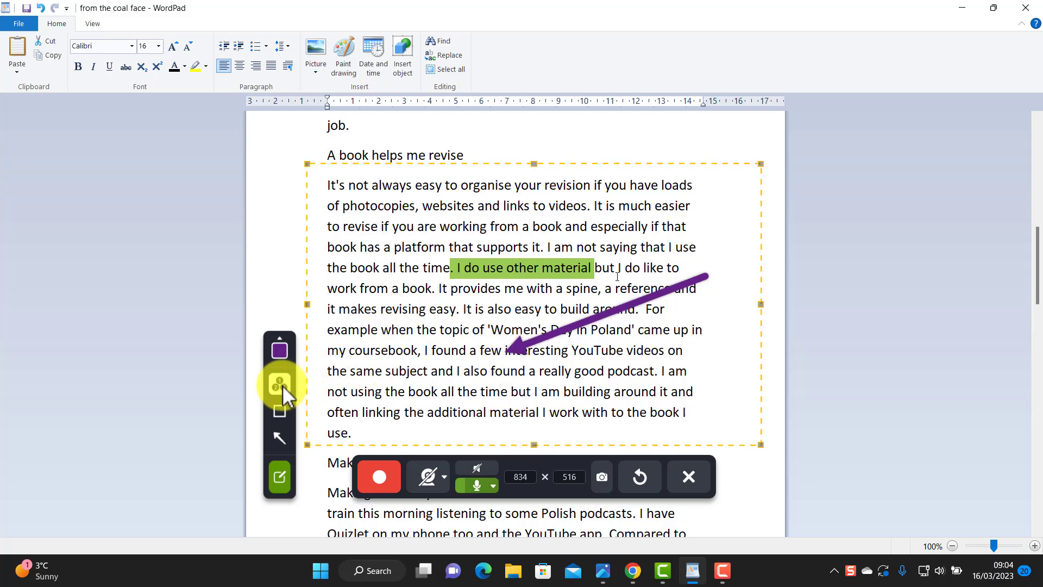
{"action": "left_click", "coordinate": [439, 197]}
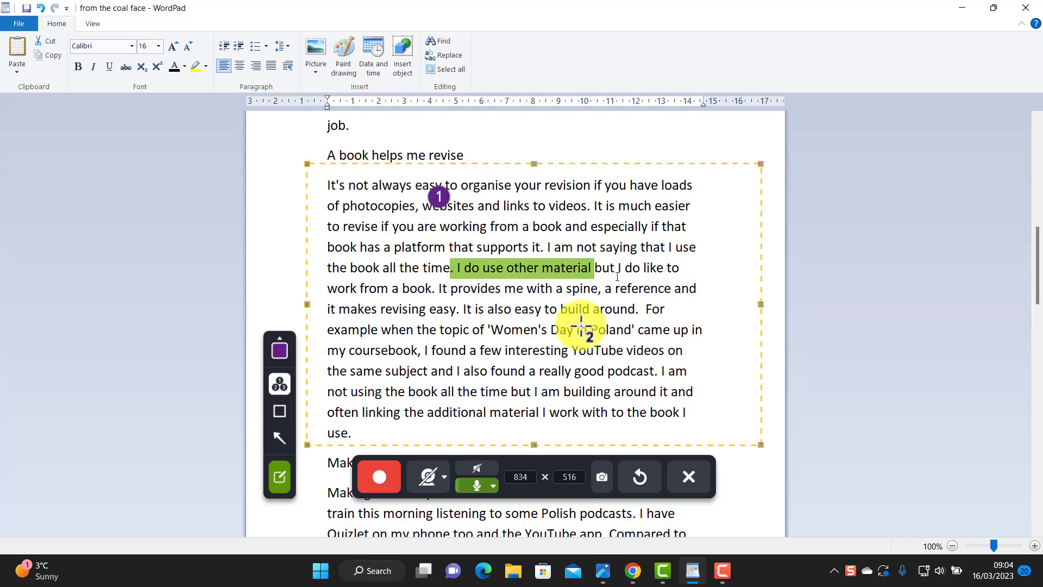
{"action": "left_click", "coordinate": [663, 330]}
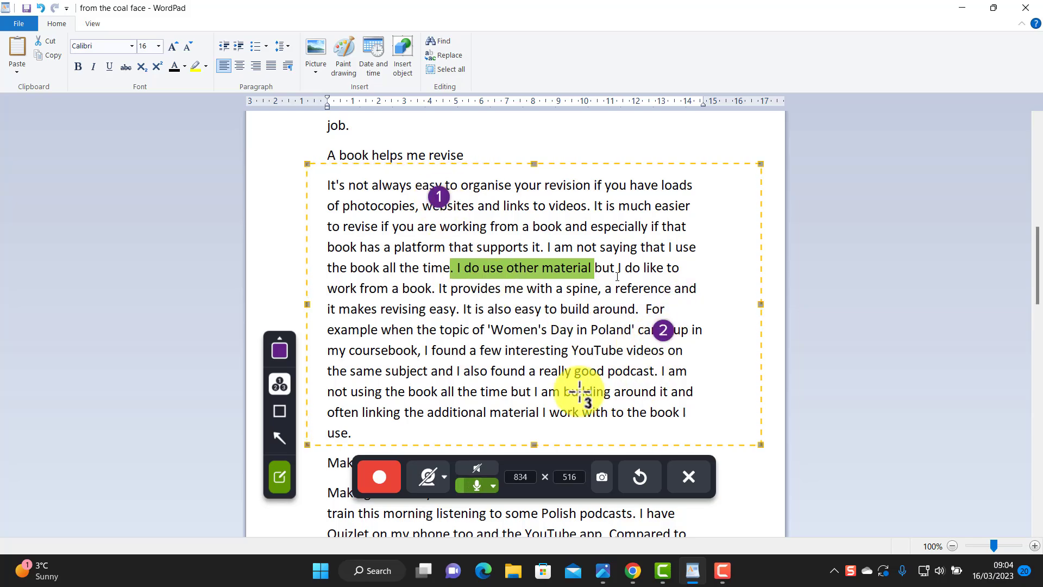
{"action": "left_click", "coordinate": [379, 412]}
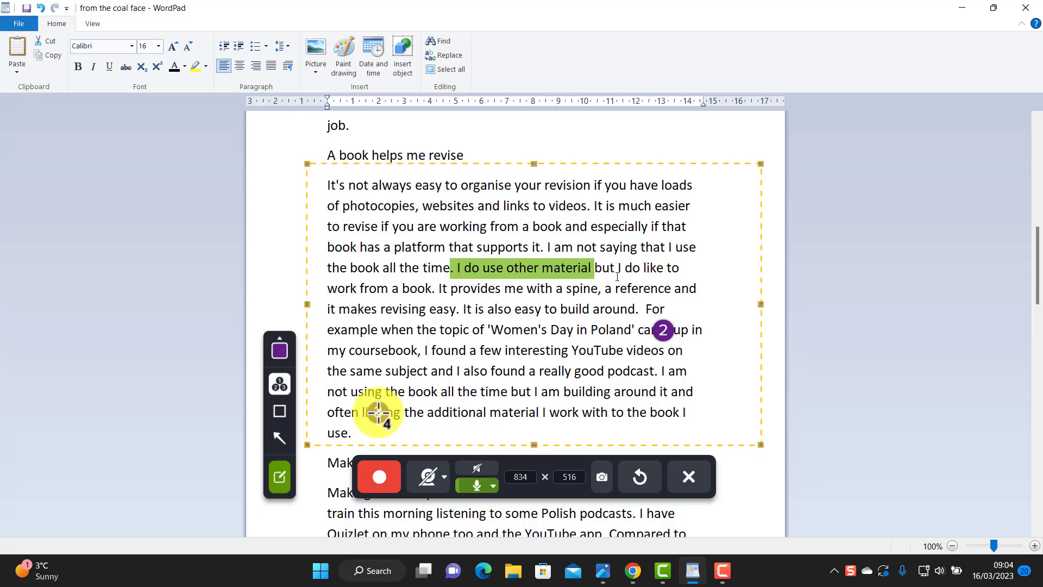
{"action": "left_click", "coordinate": [378, 413]}
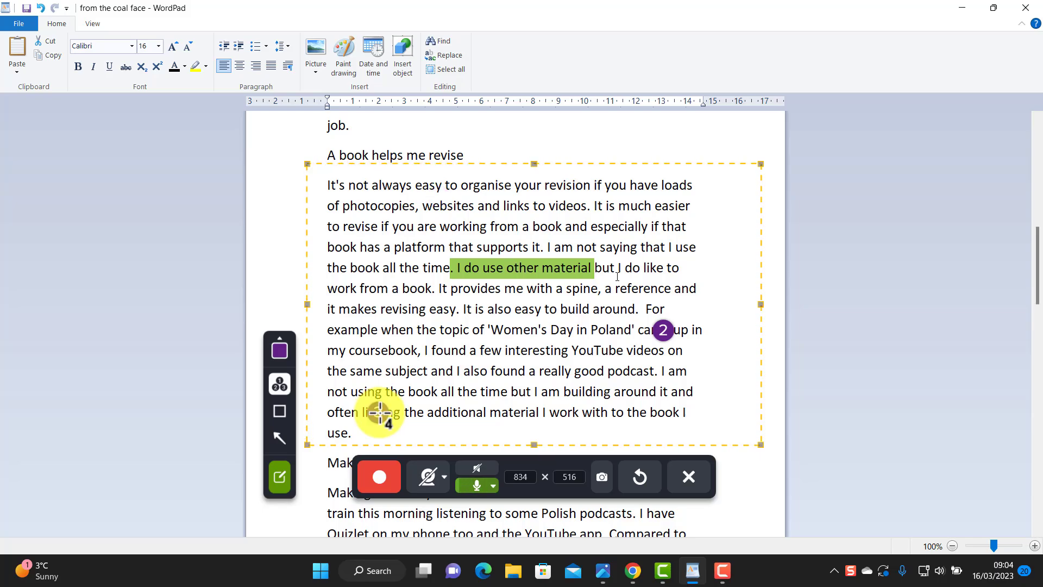
Step: Clear the markers by toggling drawing off and on, then pick the Square tool
{"action": "left_click", "coordinate": [280, 477]}
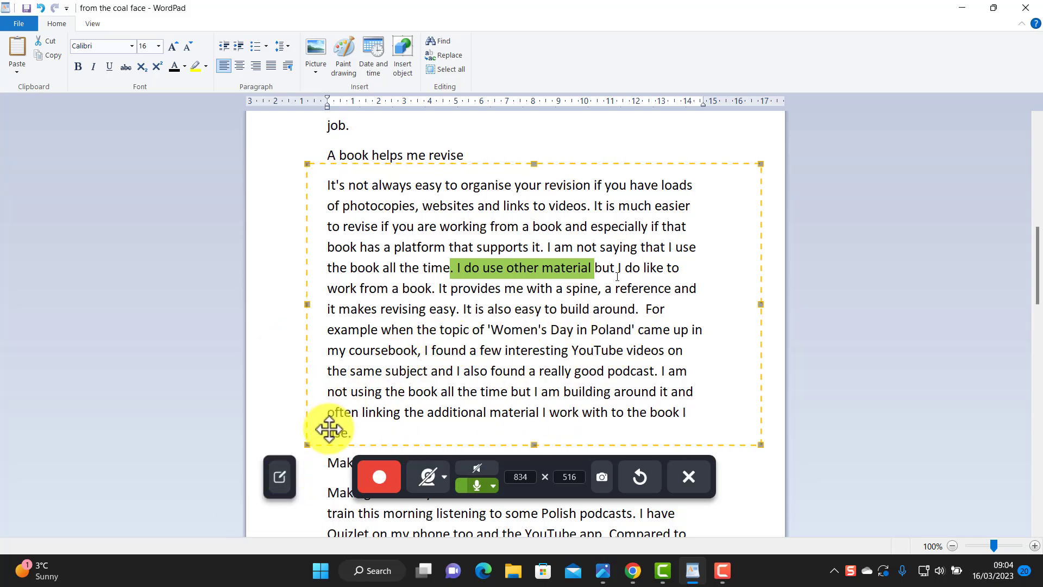
{"action": "left_click", "coordinate": [278, 478]}
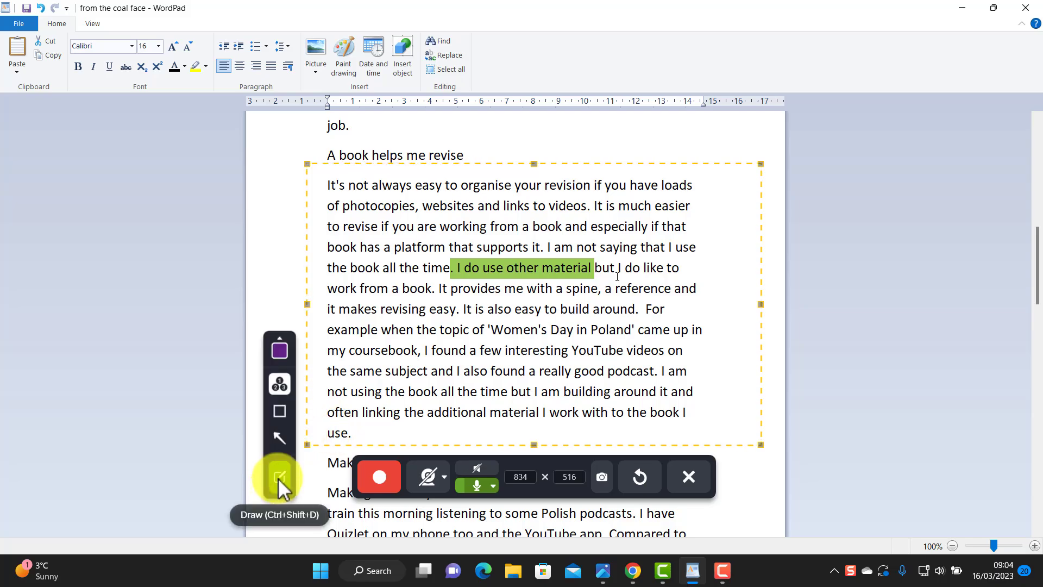
{"action": "left_click", "coordinate": [280, 411]}
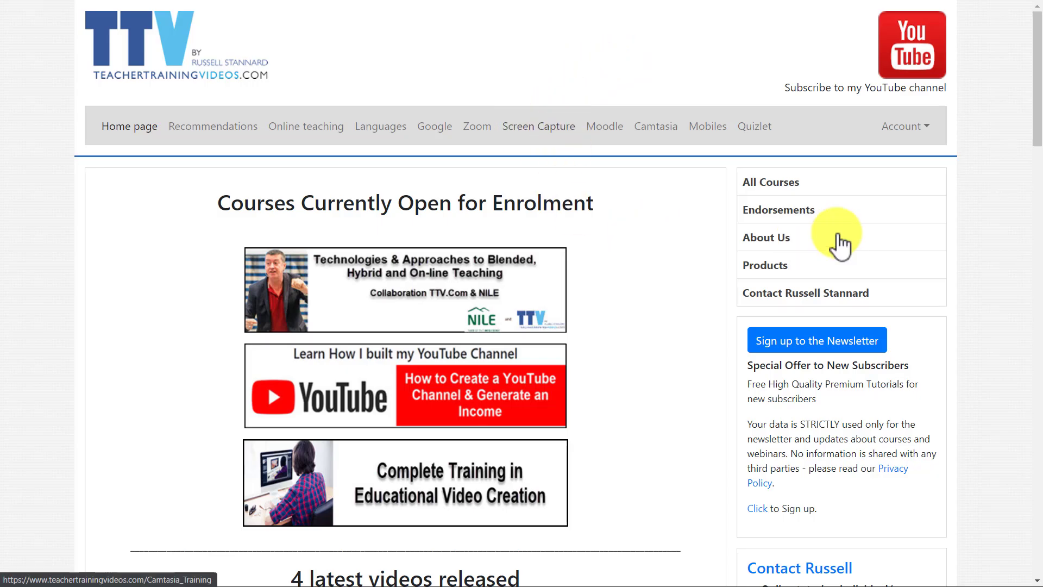
{"action": "scroll", "coordinate": [1041, 176], "scroll_direction": "down", "scroll_amount": 4}
{"action": "scroll", "coordinate": [1038, 221], "scroll_direction": "down", "scroll_amount": 4}
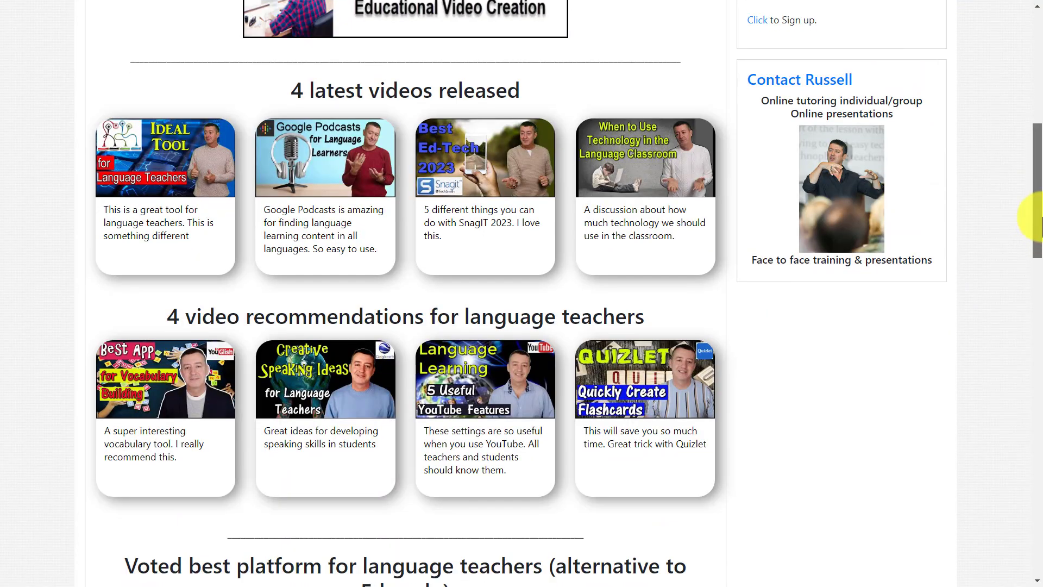
{"action": "scroll", "coordinate": [1035, 128], "scroll_direction": "up", "scroll_amount": 9}
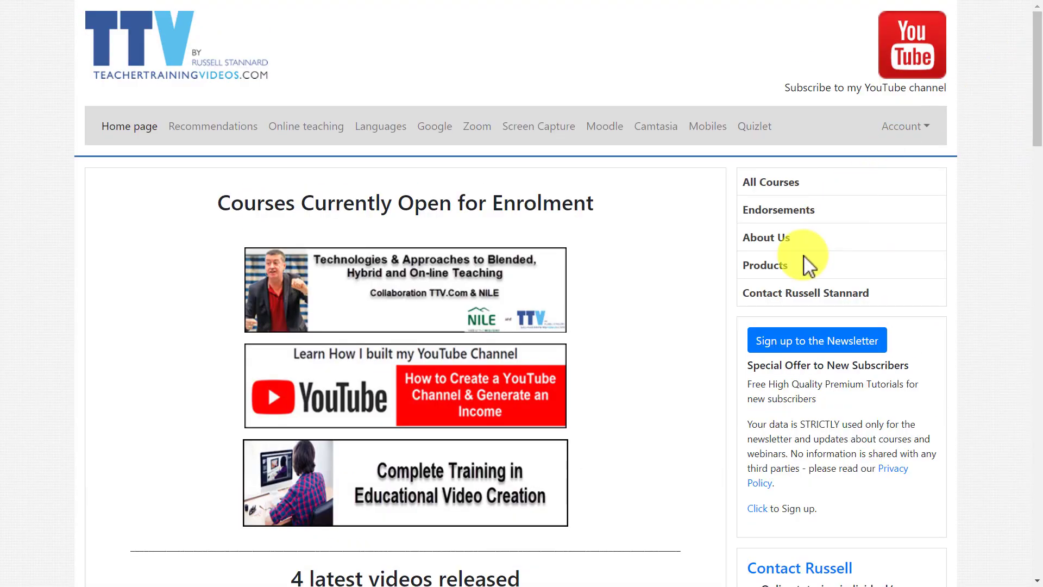
{"action": "left_click", "coordinate": [801, 343]}
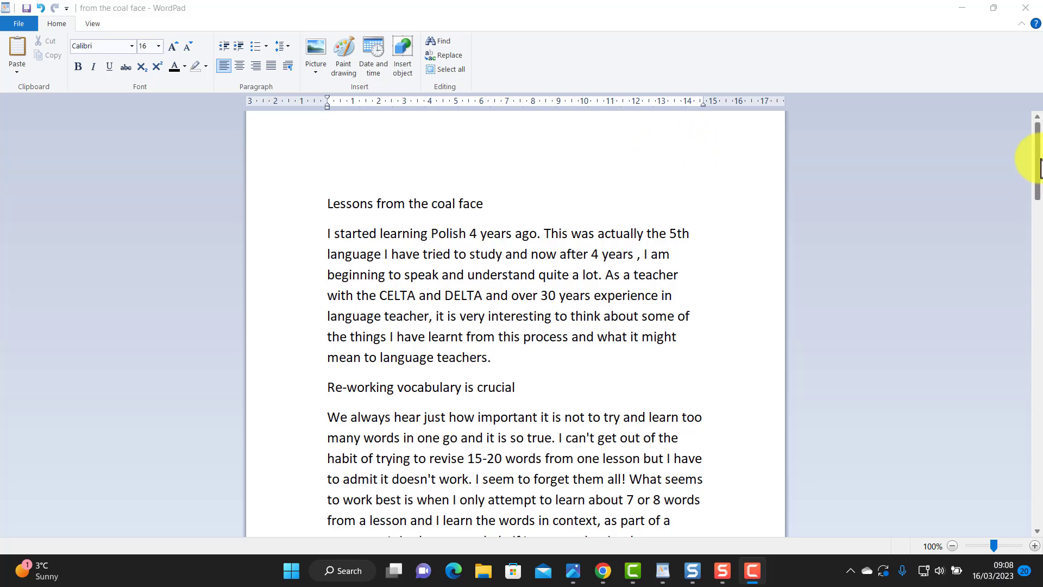
Step: After scrolling through the essay, pick Yellow from the Text highlight colour dropdown
{"action": "scroll", "coordinate": [1029, 218], "scroll_direction": "down", "scroll_amount": 6}
{"action": "scroll", "coordinate": [1037, 241], "scroll_direction": "down", "scroll_amount": 13}
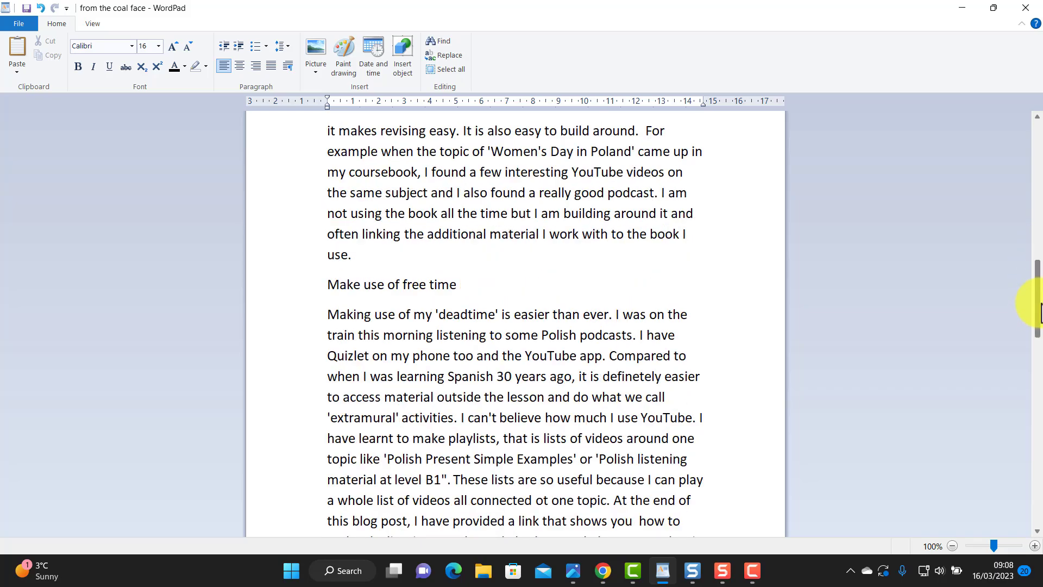
{"action": "scroll", "coordinate": [1040, 370], "scroll_direction": "down", "scroll_amount": 6}
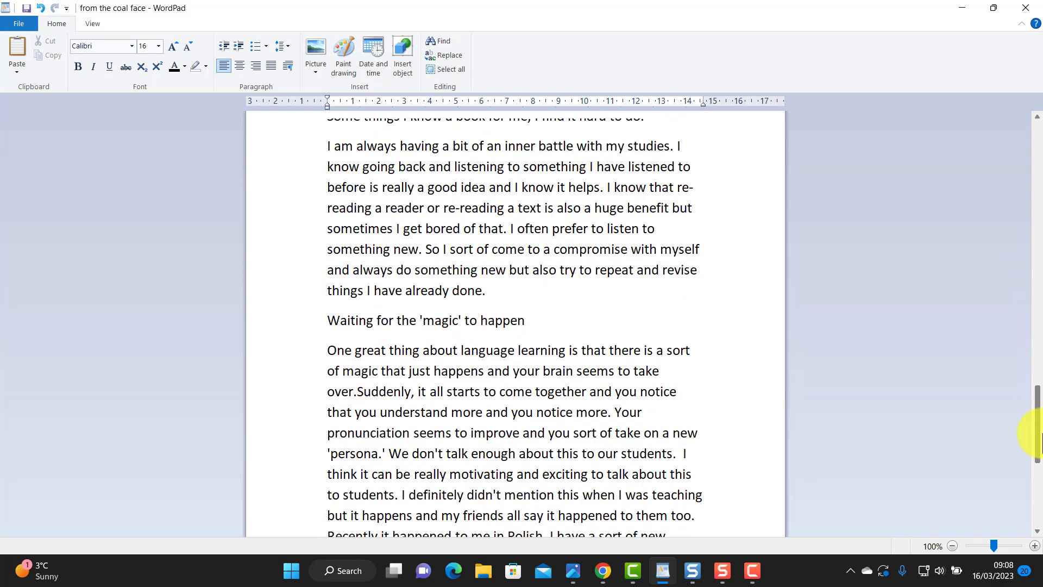
{"action": "scroll", "coordinate": [1039, 326], "scroll_direction": "up", "scroll_amount": 4}
{"action": "scroll", "coordinate": [1032, 218], "scroll_direction": "up", "scroll_amount": 20}
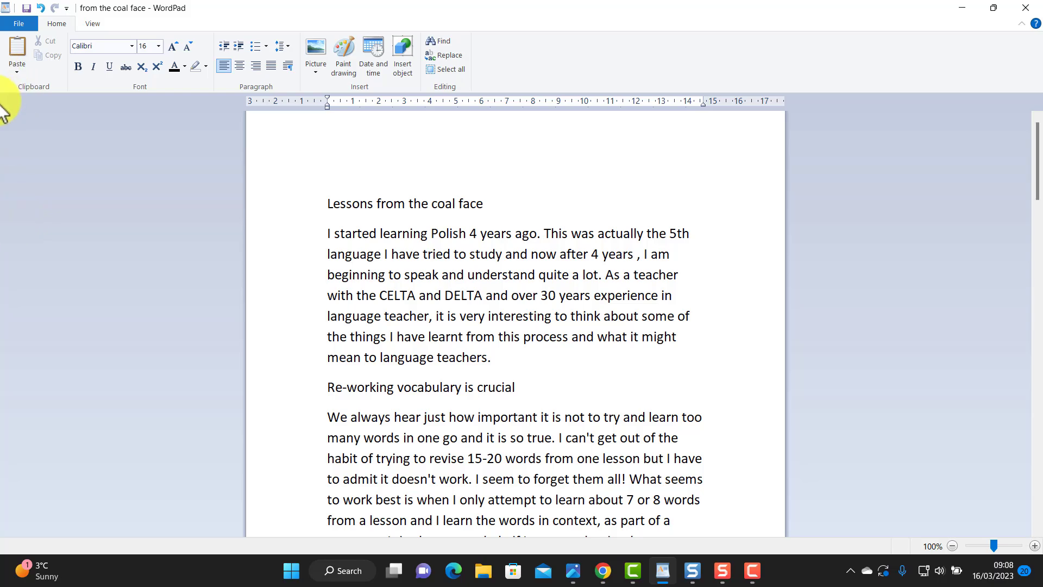
{"action": "left_click", "coordinate": [207, 65]}
{"action": "left_click", "coordinate": [205, 86]}
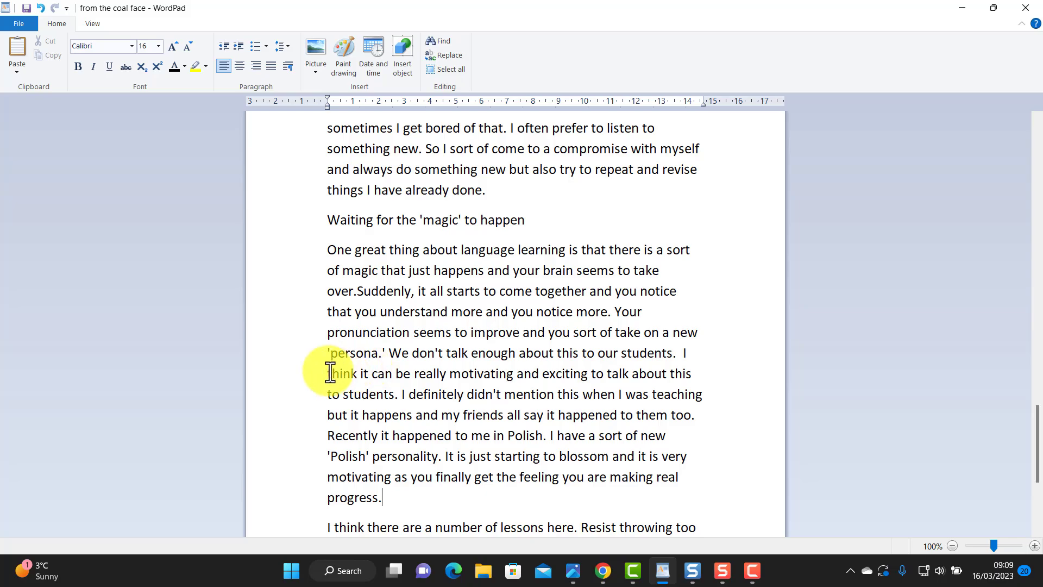
Step: Highlight the phrase 'think it can be really motivating' in bright green
{"action": "left_click_drag", "start_coordinate": [333, 373], "coordinate": [471, 375]}
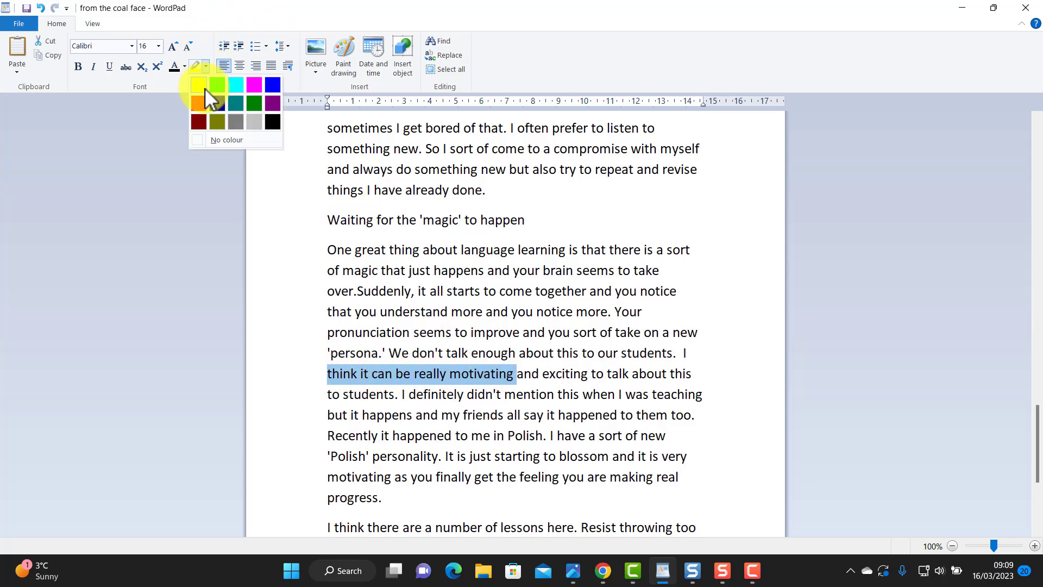
{"action": "left_click", "coordinate": [204, 88]}
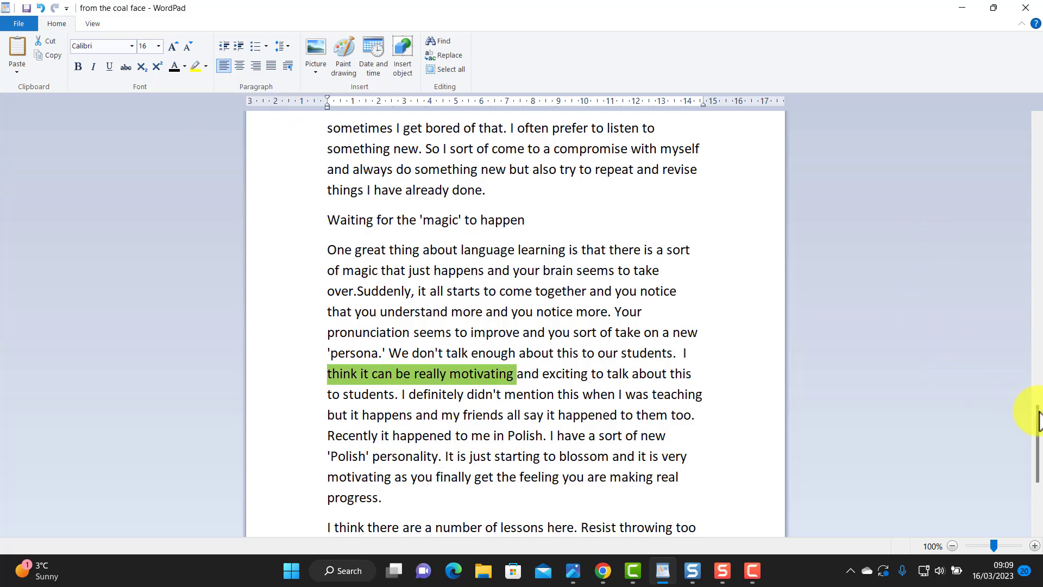
{"action": "scroll", "coordinate": [1038, 416], "scroll_direction": "up", "scroll_amount": 3}
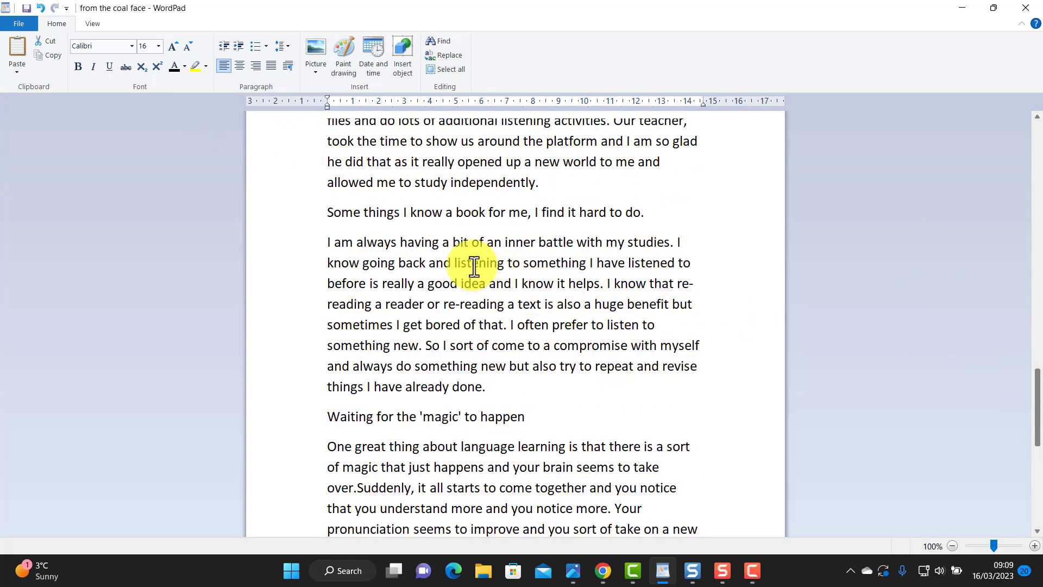
Step: Highlight 'know going back and listening' green, then select the text from 'material' to 'lists'
{"action": "left_click_drag", "start_coordinate": [329, 265], "coordinate": [507, 263]}
{"action": "left_click", "coordinate": [201, 67]}
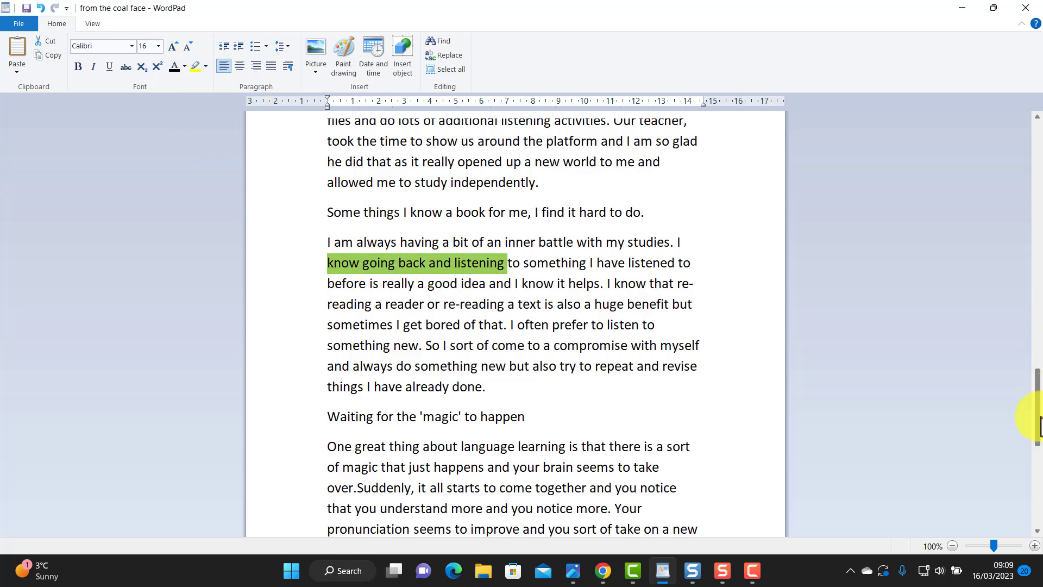
{"action": "left_click_drag", "start_coordinate": [1039, 405], "coordinate": [1039, 371]}
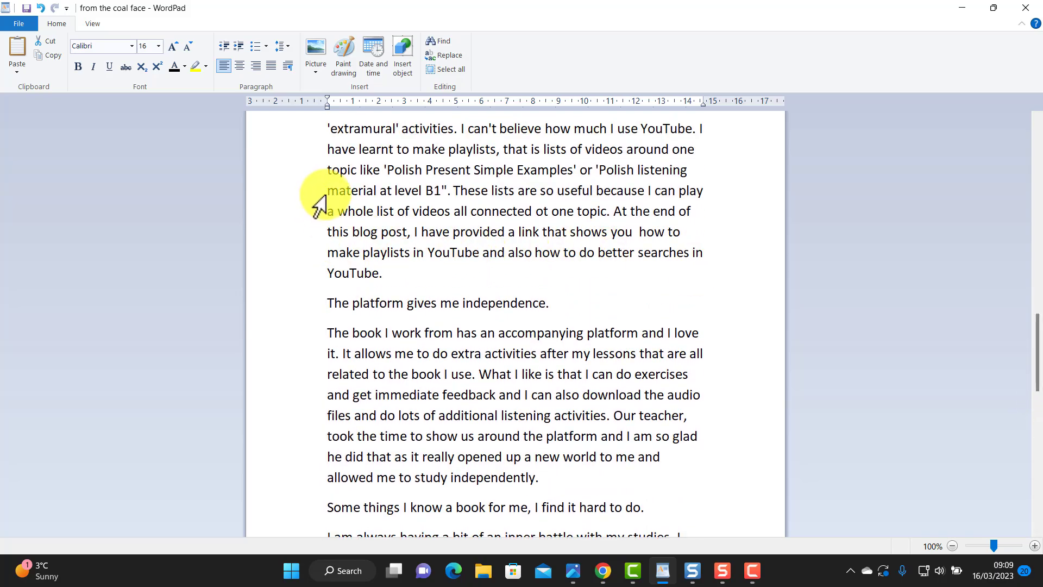
{"action": "left_click_drag", "start_coordinate": [327, 190], "coordinate": [506, 194]}
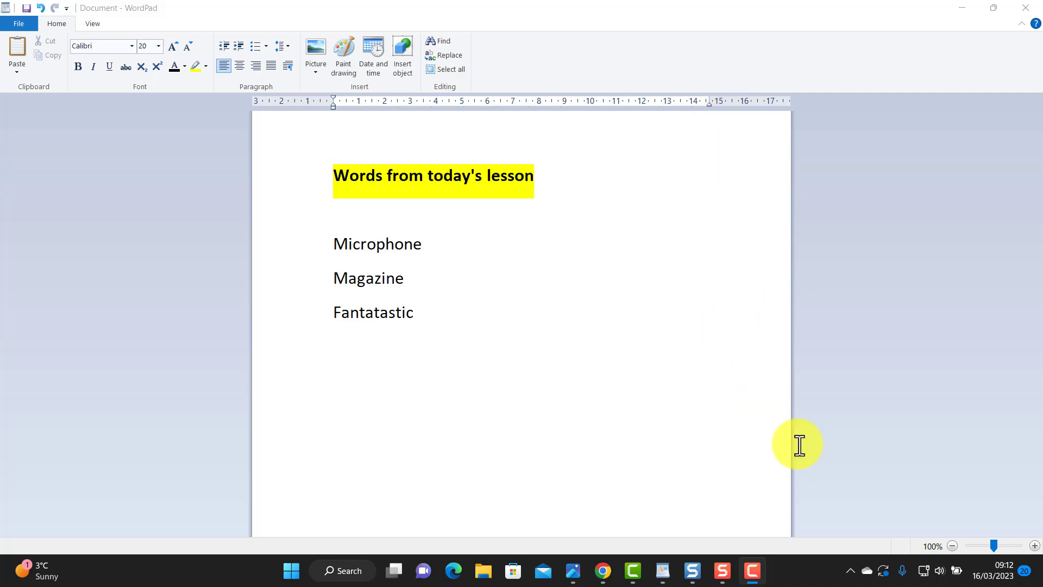
Step: Record a Snagit video of the selected vocabulary list region with drawing enabled via Ctrl+Shift+D
{"action": "left_click", "coordinate": [722, 571]}
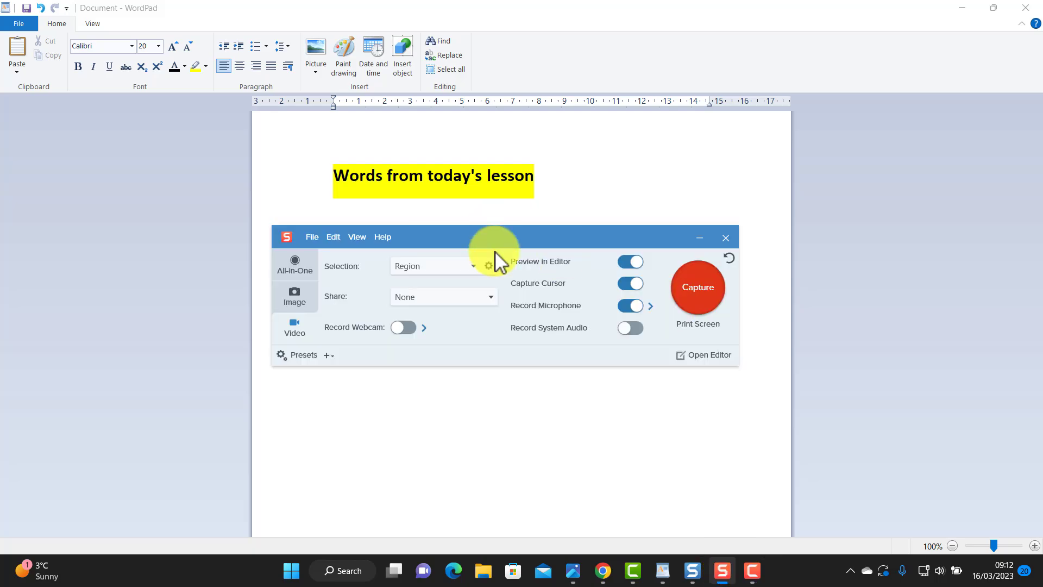
{"action": "left_click", "coordinate": [714, 291]}
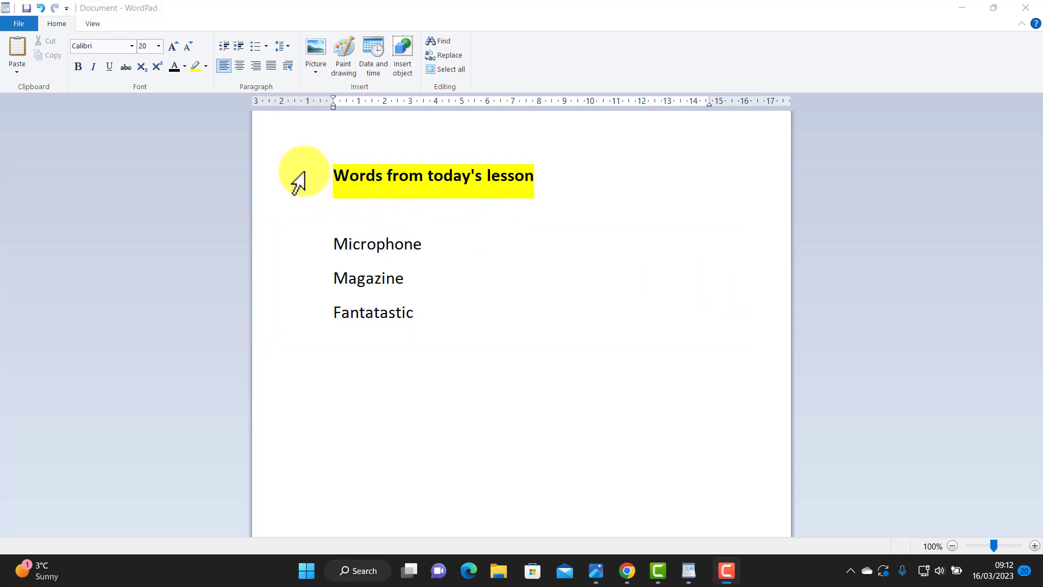
{"action": "left_click_drag", "start_coordinate": [292, 151], "coordinate": [660, 329]}
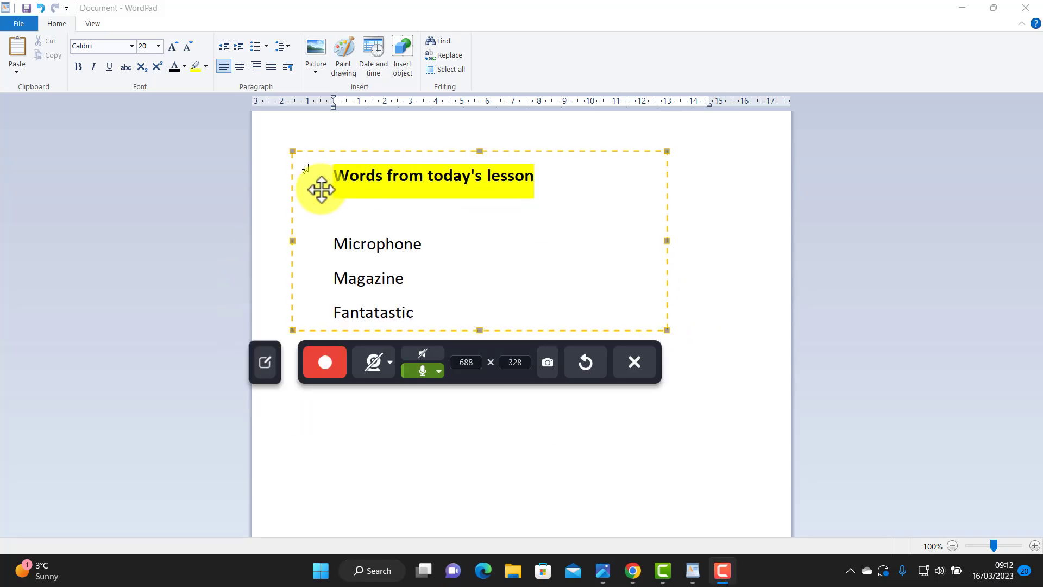
{"action": "left_click", "coordinate": [324, 363]}
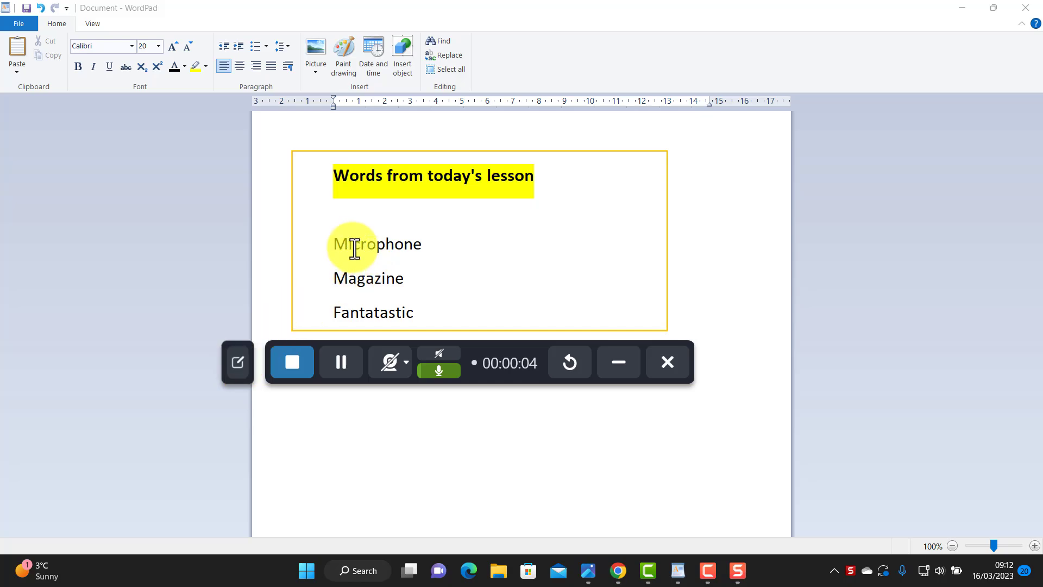
{"action": "key", "text": "ctrl+shift+d"}
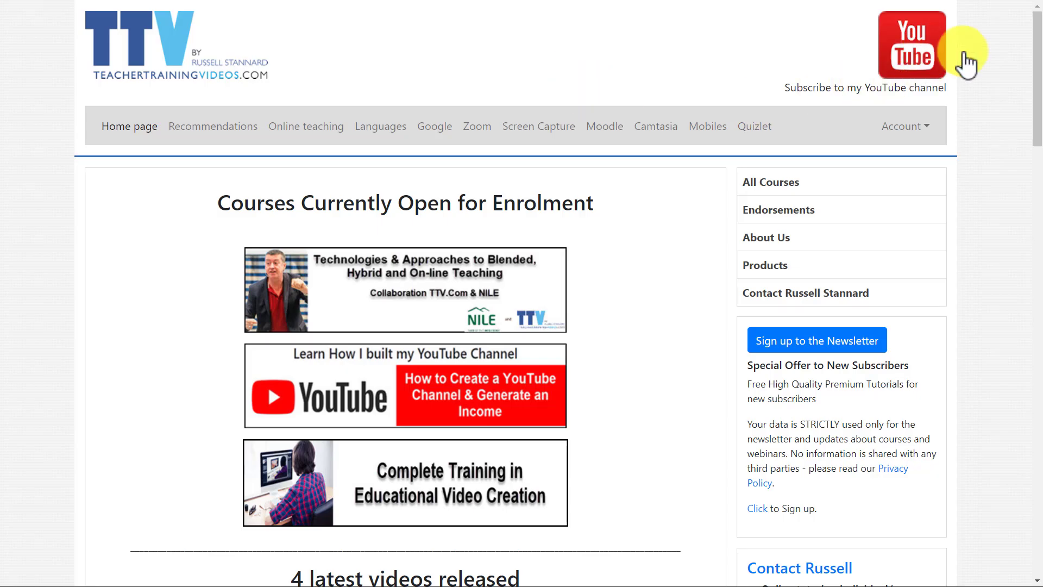
{"action": "left_click_drag", "start_coordinate": [1041, 87], "coordinate": [1041, 16]}
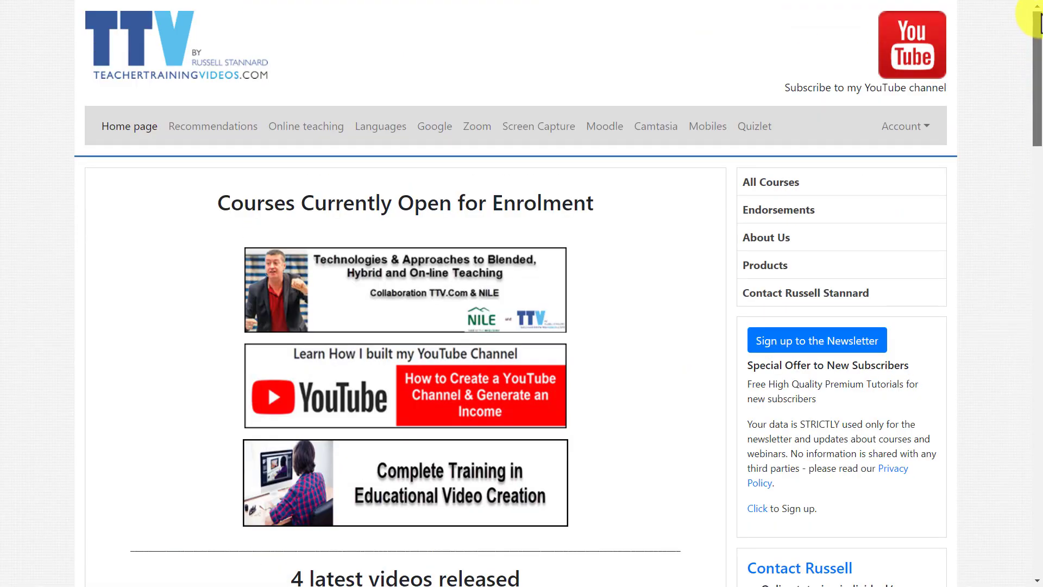
{"action": "left_click", "coordinate": [759, 362]}
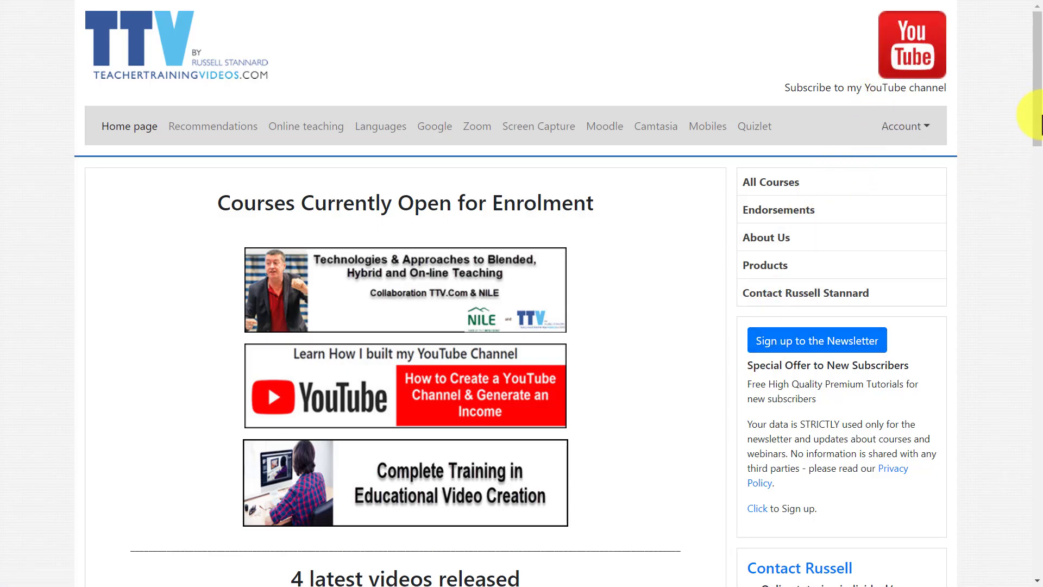
{"action": "left_click_drag", "start_coordinate": [1038, 140], "coordinate": [1038, 144]}
{"action": "scroll", "coordinate": [1039, 144], "scroll_direction": "down", "scroll_amount": 2}
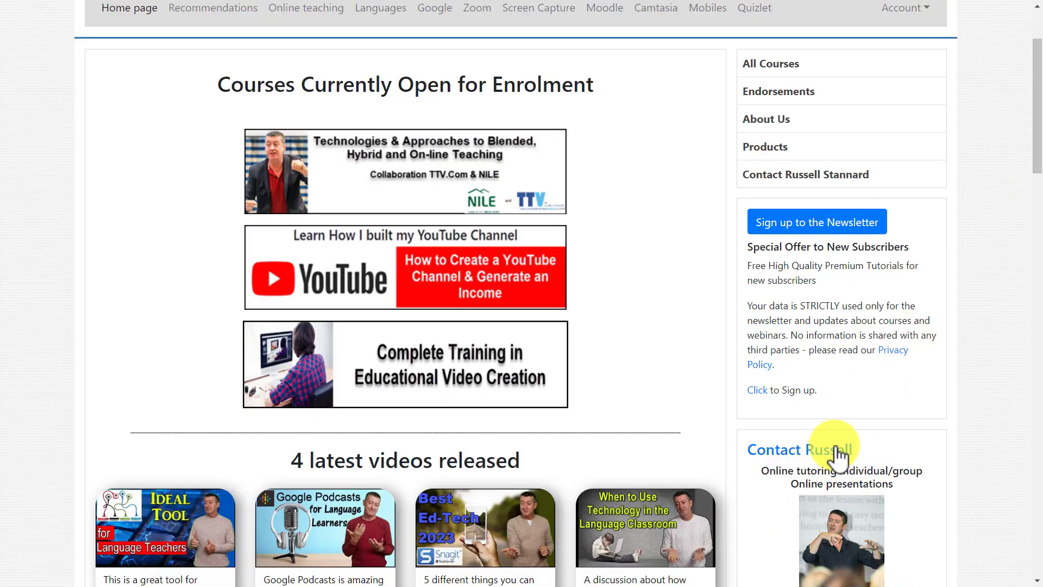